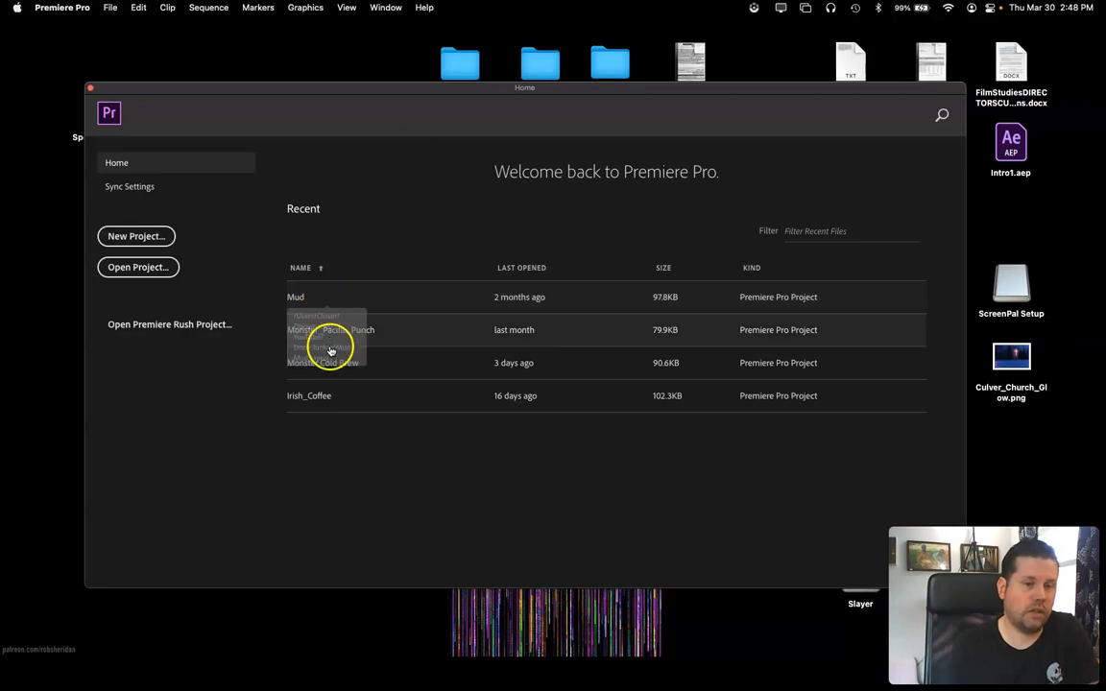
Create a new project named "Premier Pro Quickstart Guide" in the Graphic Junkie/Premier Pro Quick Start folder
{"action": "left_click", "coordinate": [333, 397]}
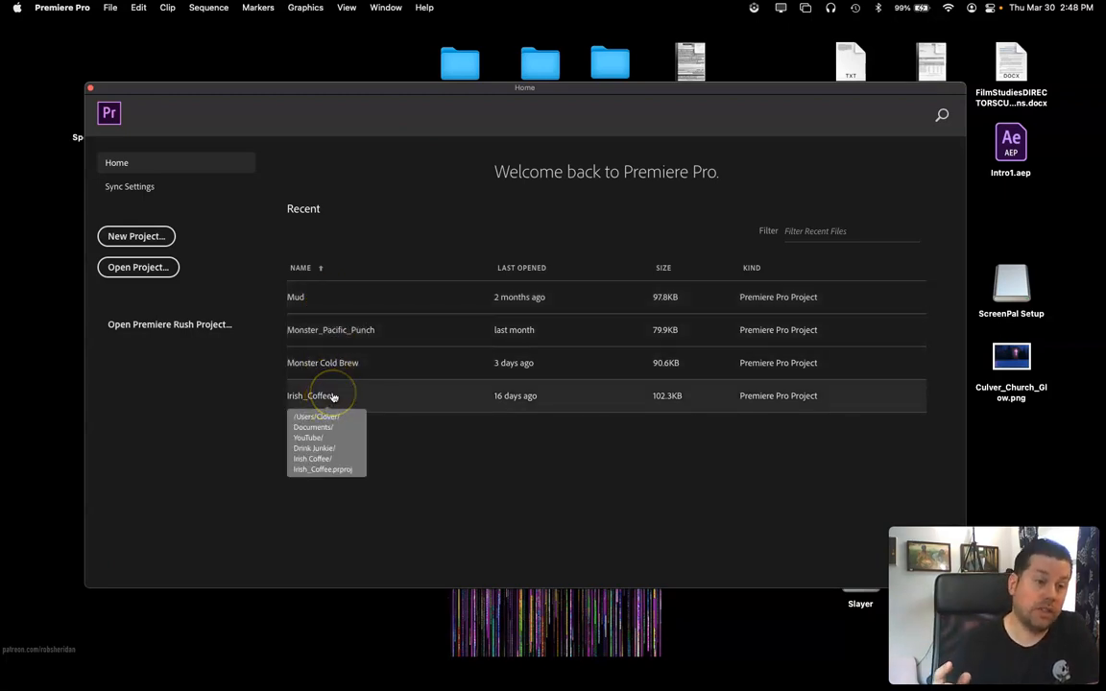
{"action": "left_click", "coordinate": [196, 363]}
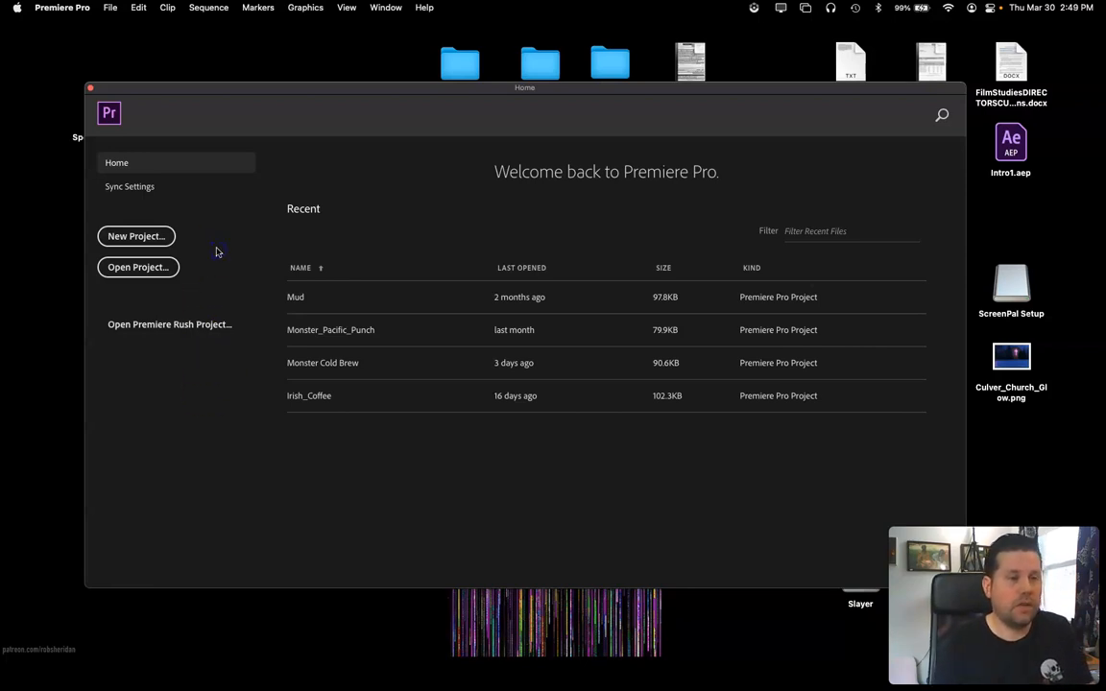
{"action": "left_click", "coordinate": [135, 239]}
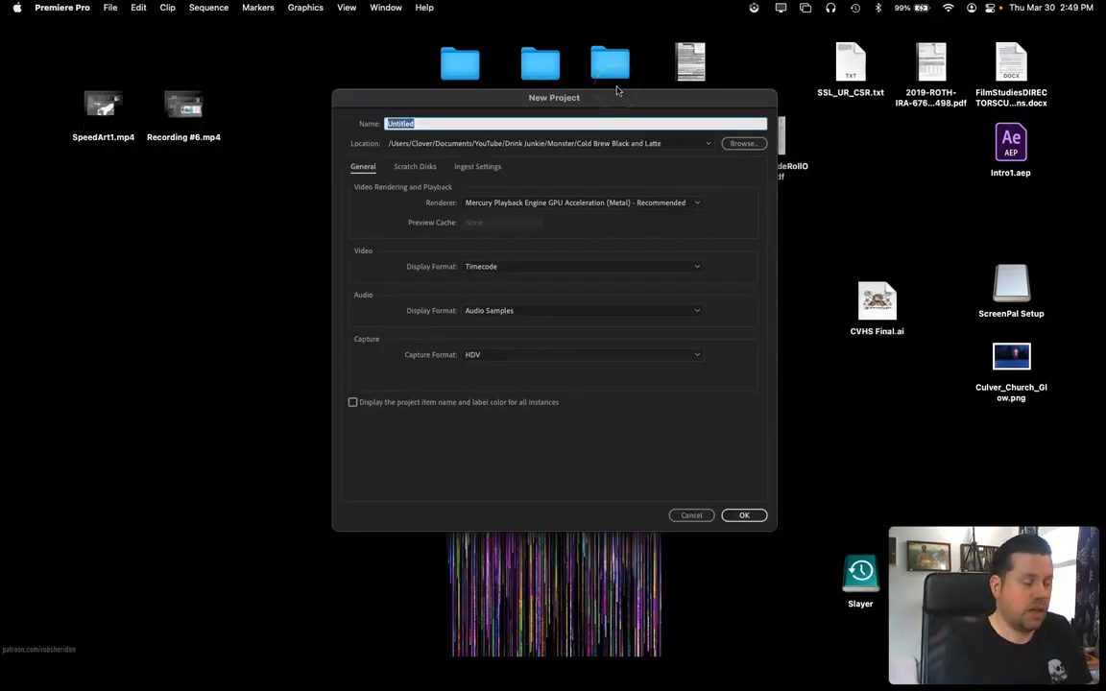
{"action": "type", "text": "Premier Pro Quickstart Guide"}
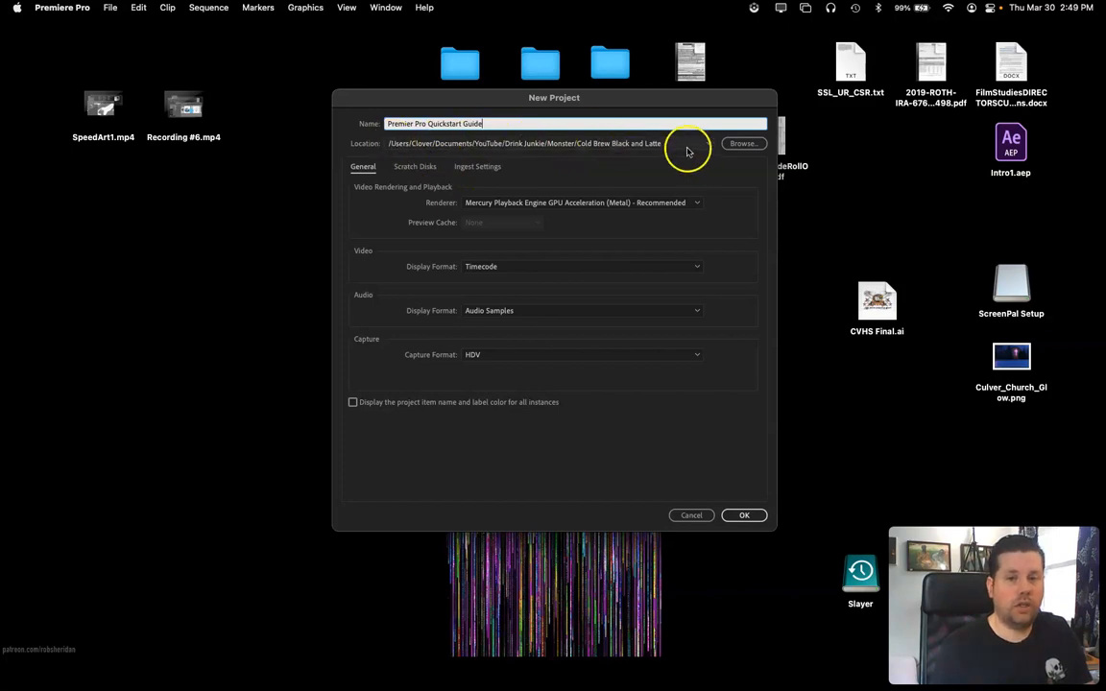
{"action": "left_click", "coordinate": [742, 143]}
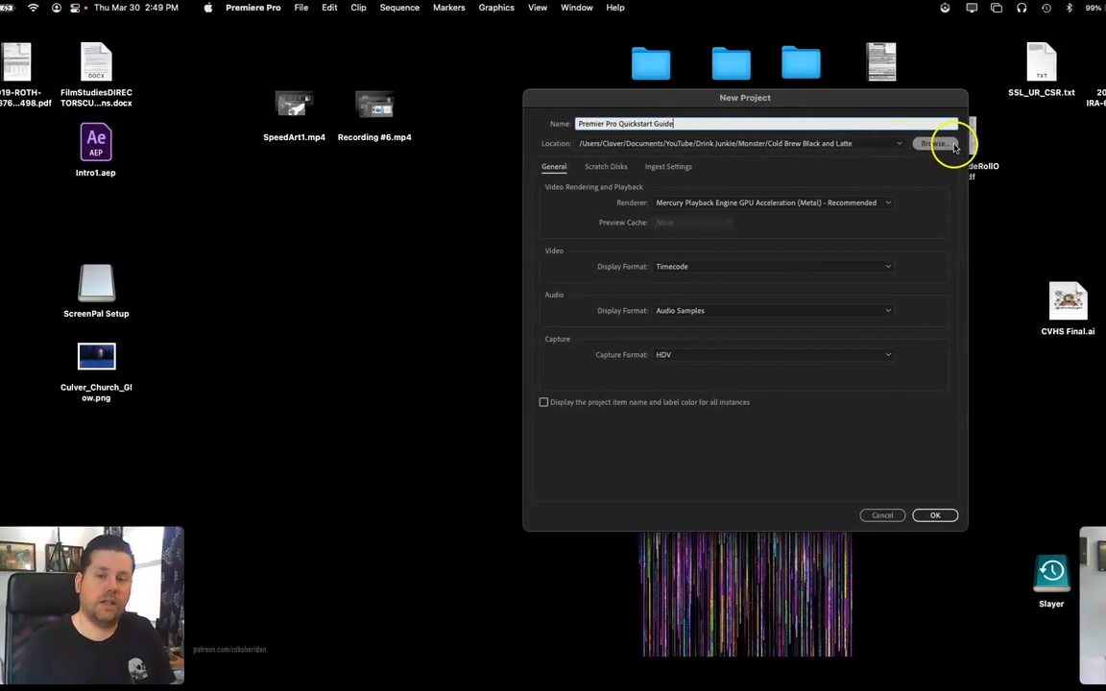
{"action": "left_click", "coordinate": [178, 408]}
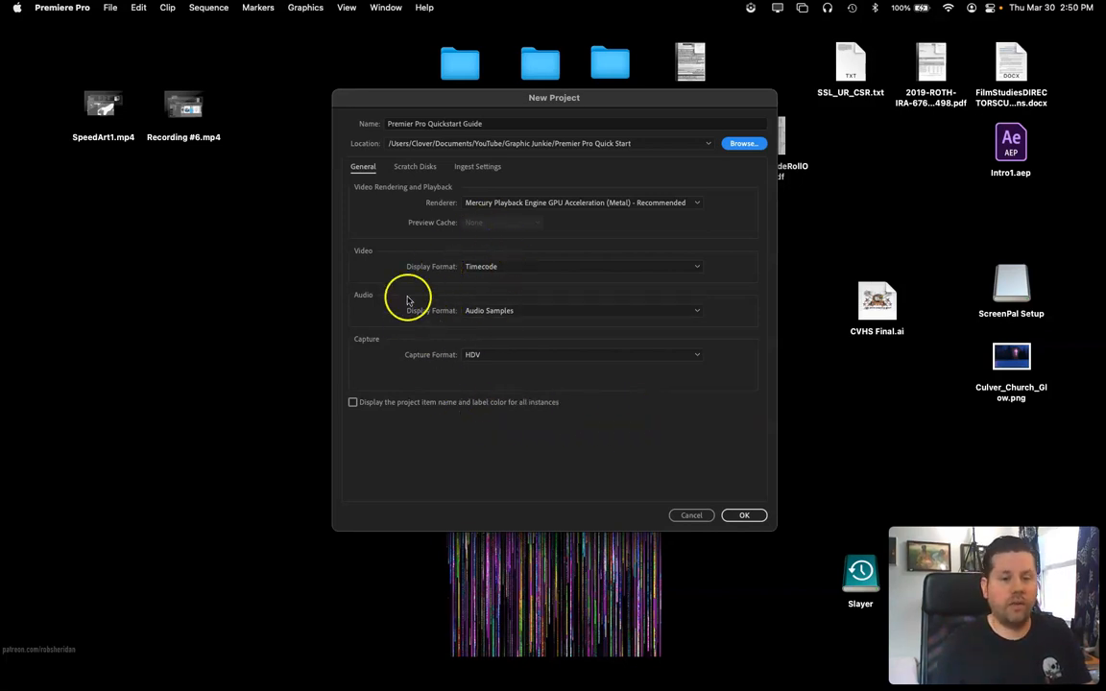
{"action": "left_click", "coordinate": [751, 517]}
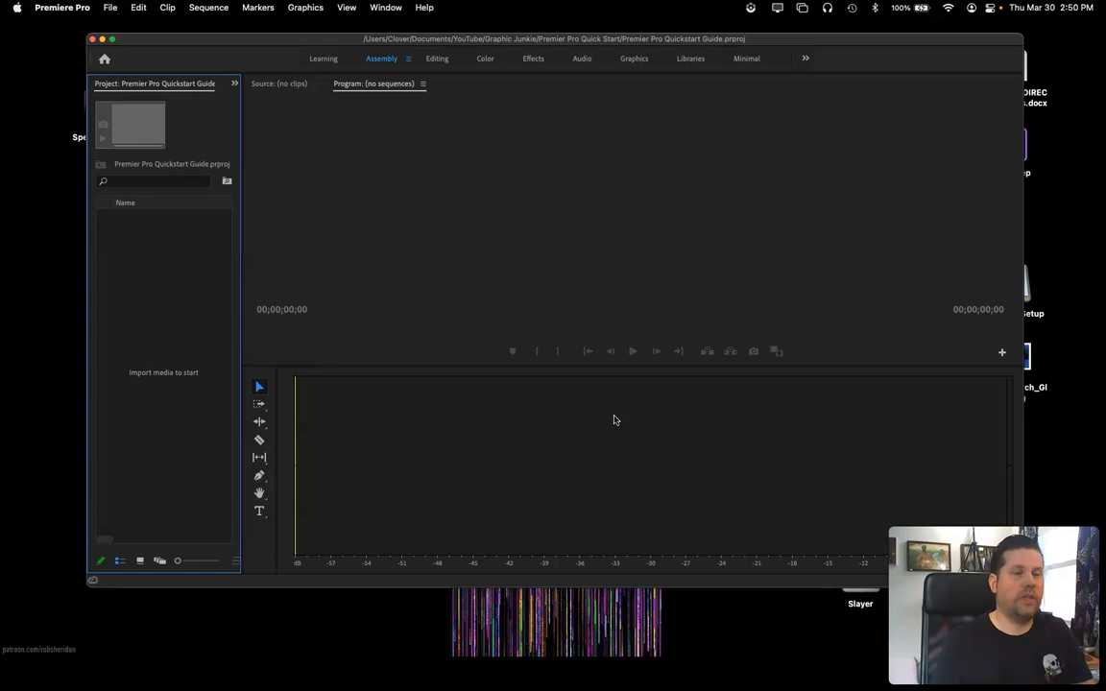
Import all the media files from the Vermouth folder in Finder into the project
{"action": "left_click", "coordinate": [368, 361]}
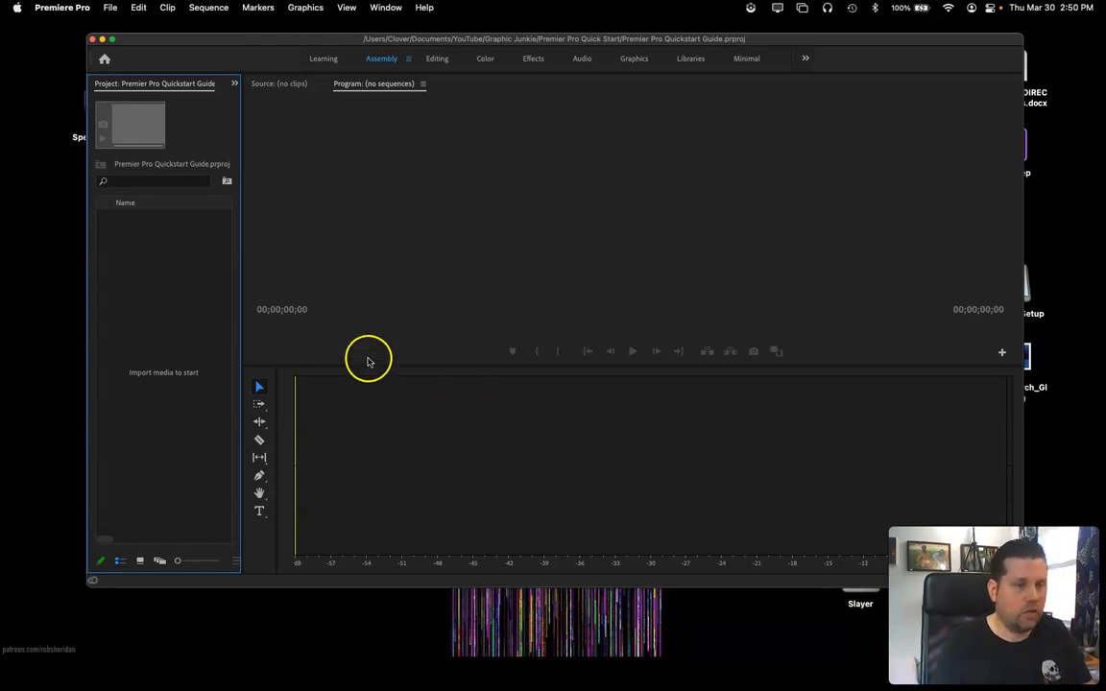
{"action": "key", "text": "super+Tab"}
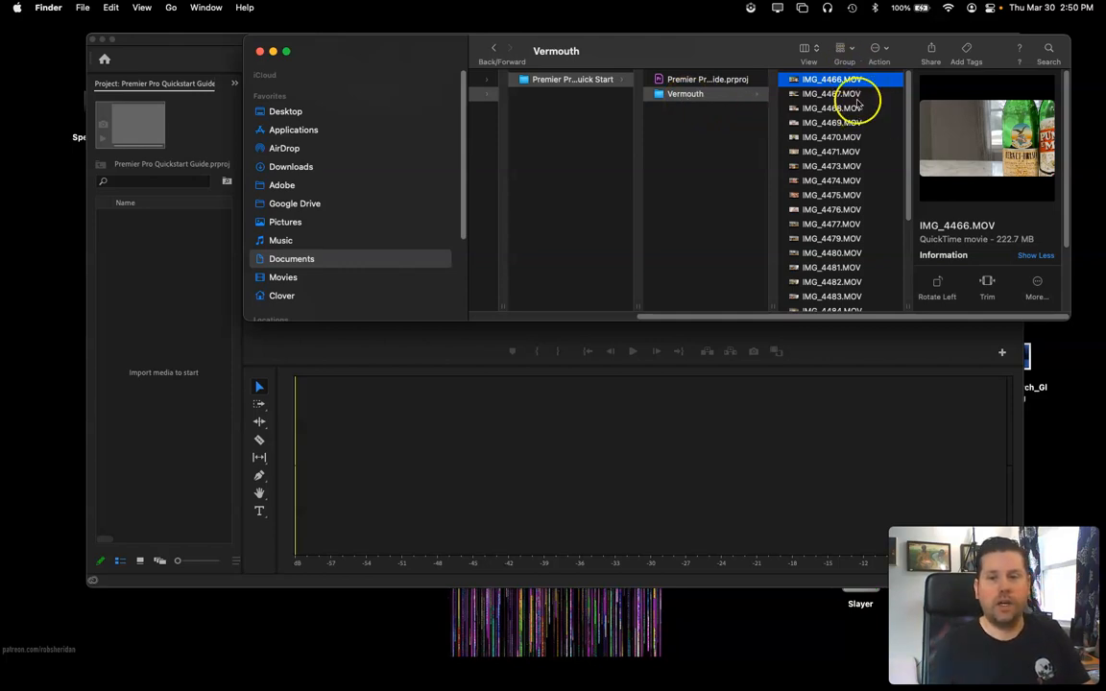
{"action": "scroll", "coordinate": [860, 129], "scroll_direction": "down", "scroll_amount": 5}
{"action": "scroll", "coordinate": [857, 130], "scroll_direction": "up", "scroll_amount": 5}
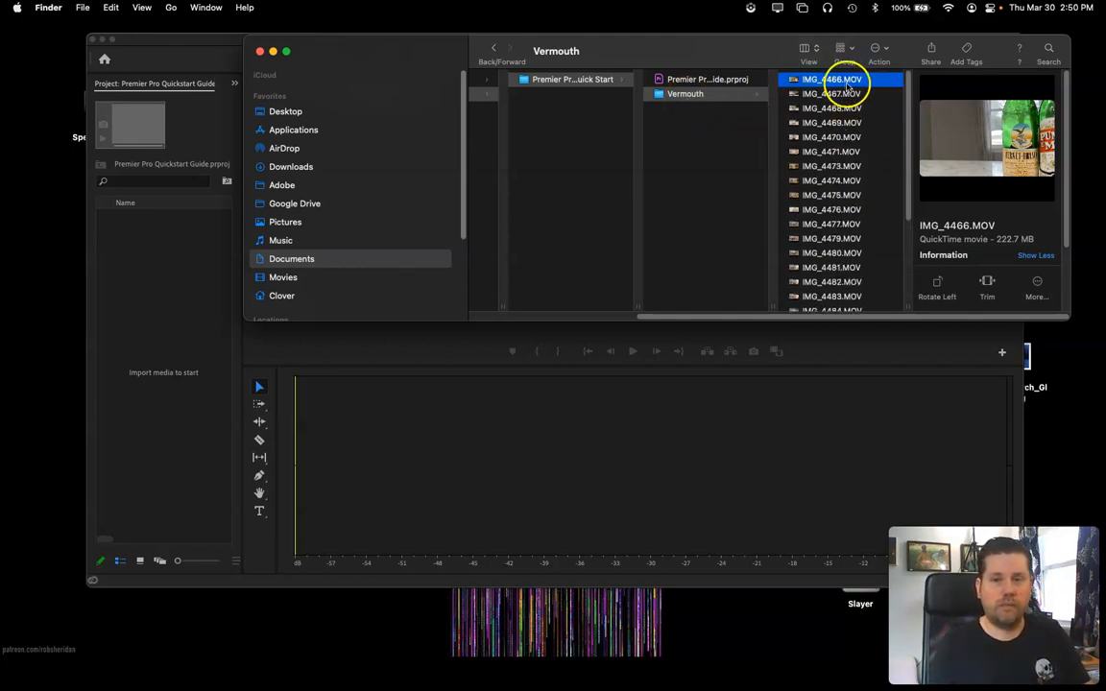
{"action": "key", "text": "super+a"}
{"action": "left_click_drag", "start_coordinate": [843, 185], "coordinate": [173, 326]}
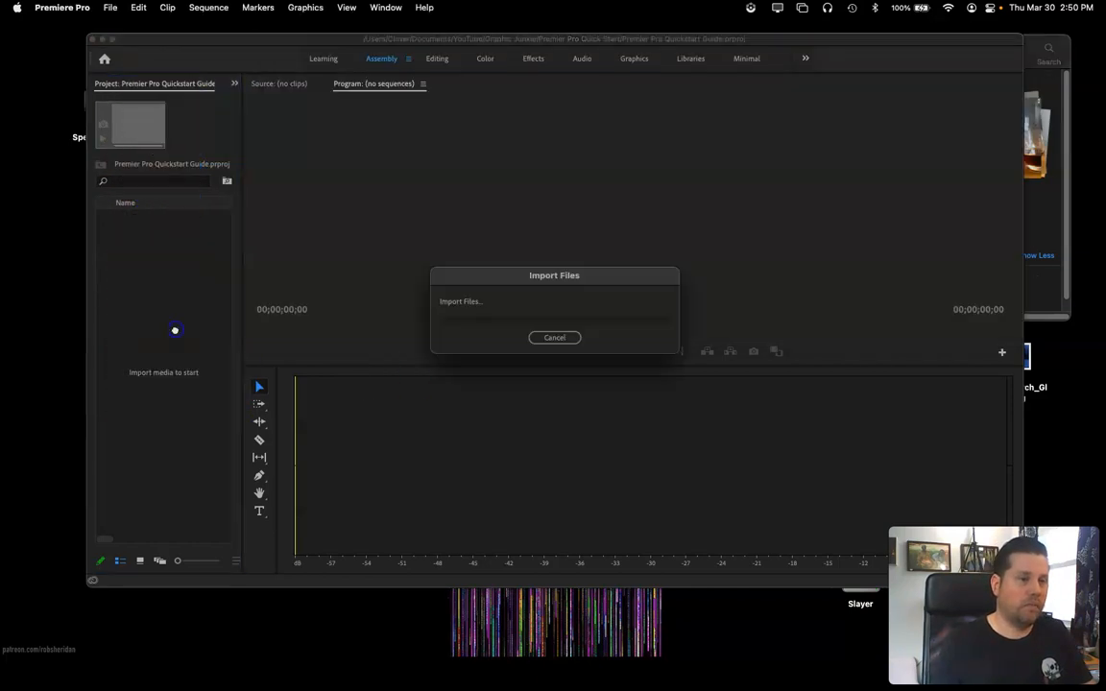
{"action": "left_click", "coordinate": [423, 404]}
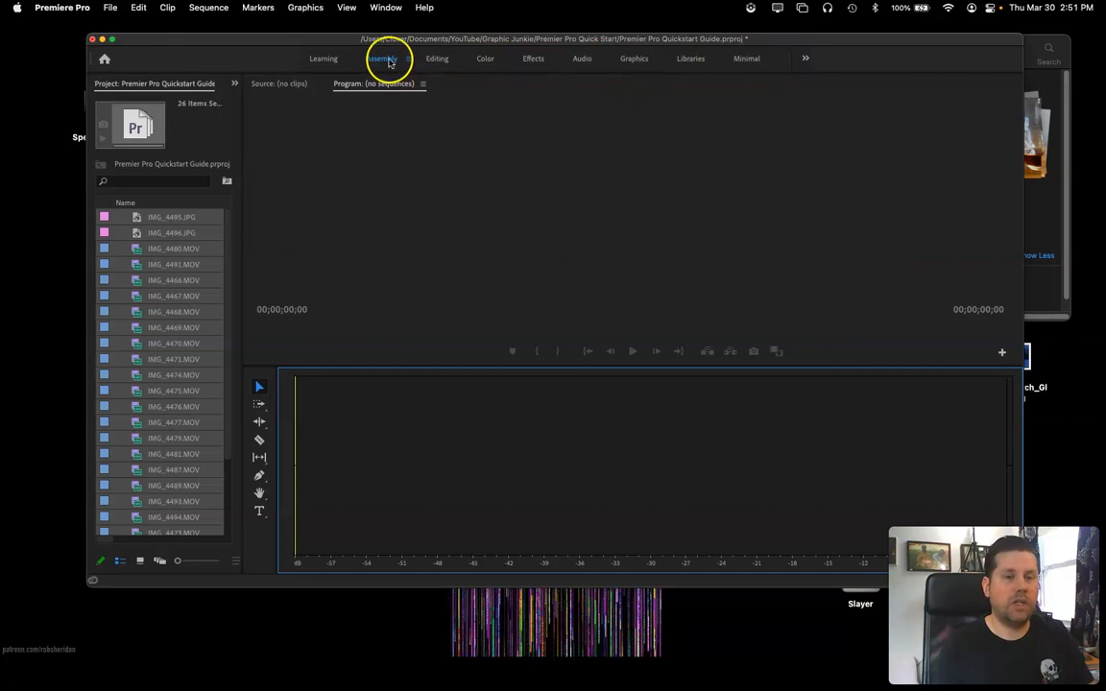
Look at the Graphics workspace layout and return to the Assembly workspace
{"action": "left_click", "coordinate": [390, 62]}
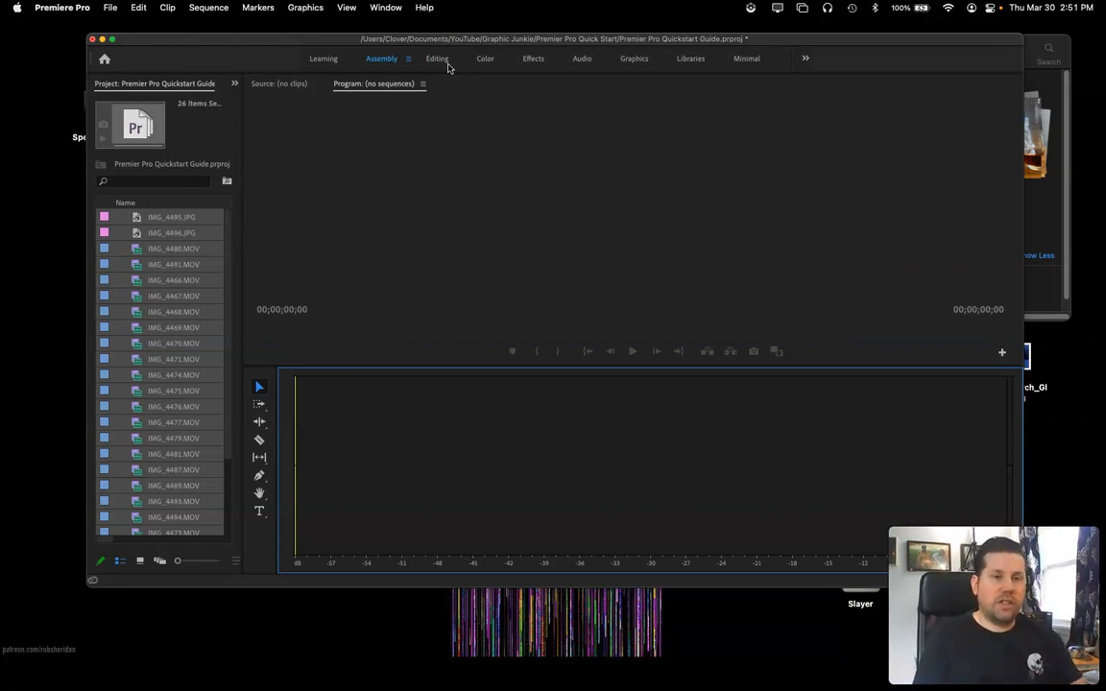
{"action": "left_click", "coordinate": [544, 67]}
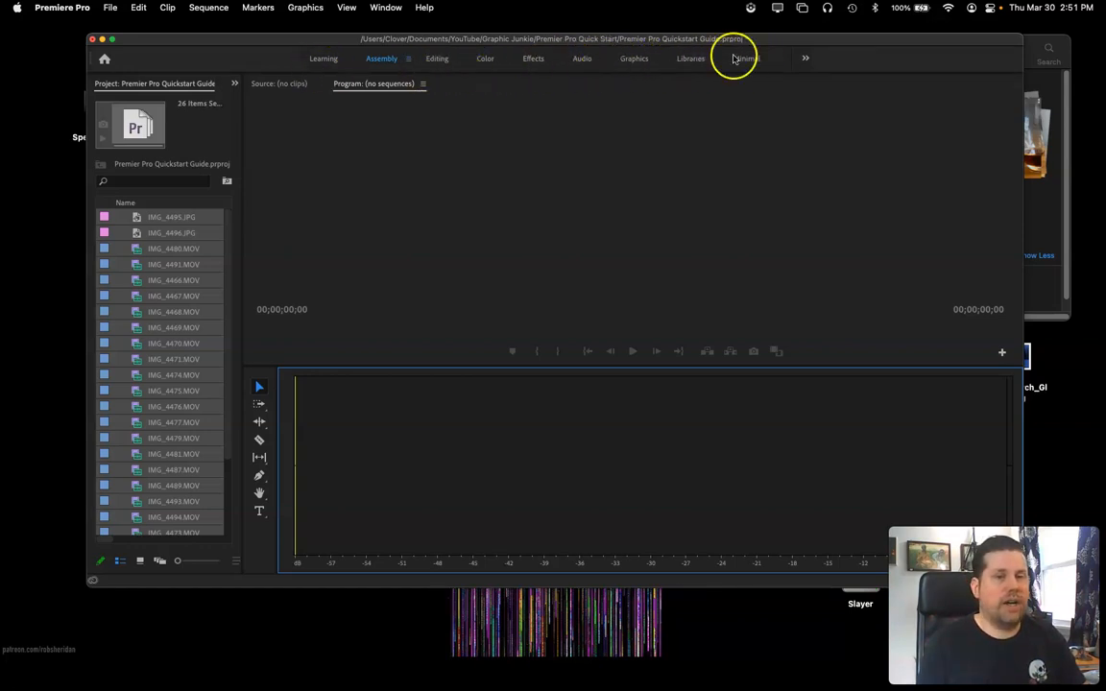
{"action": "left_click", "coordinate": [633, 58]}
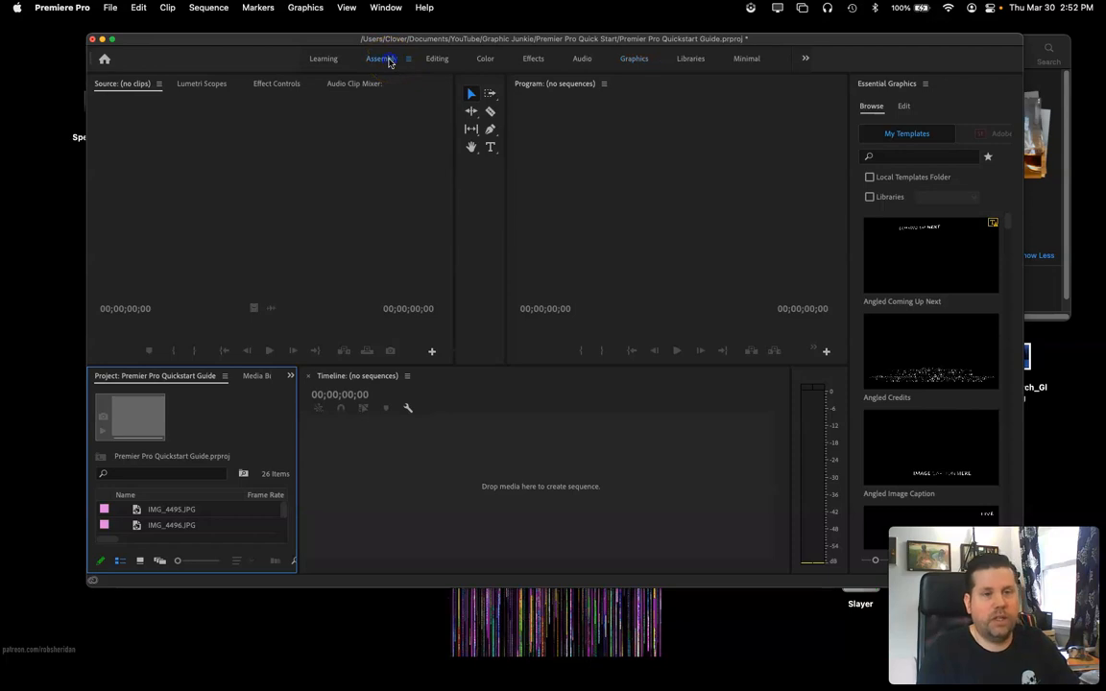
{"action": "left_click", "coordinate": [389, 62]}
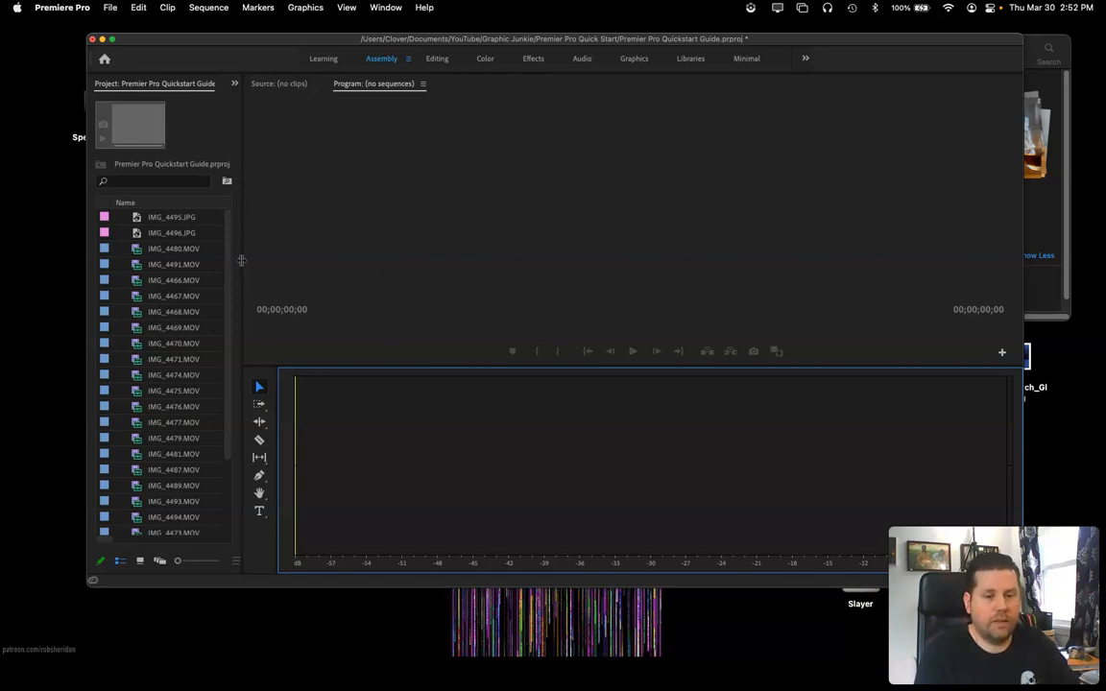
Create a new sequence from the clip IMG_4480.MOV and widen the timeline panel by shrinking the audio meters
{"action": "right_click", "coordinate": [209, 253]}
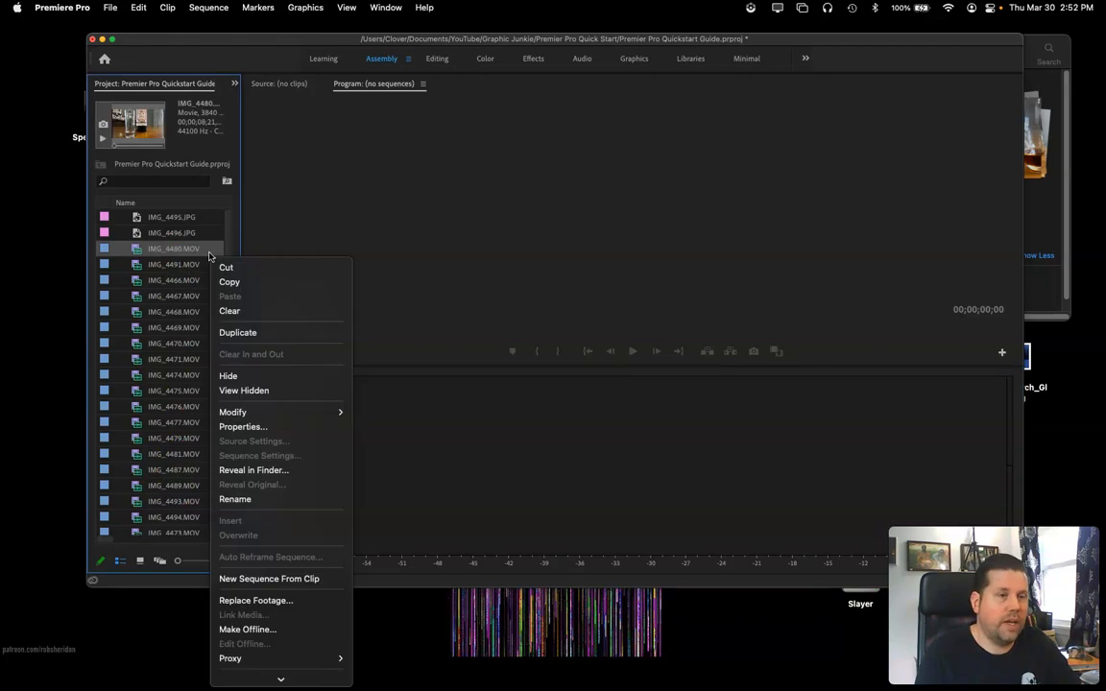
{"action": "left_click", "coordinate": [251, 582]}
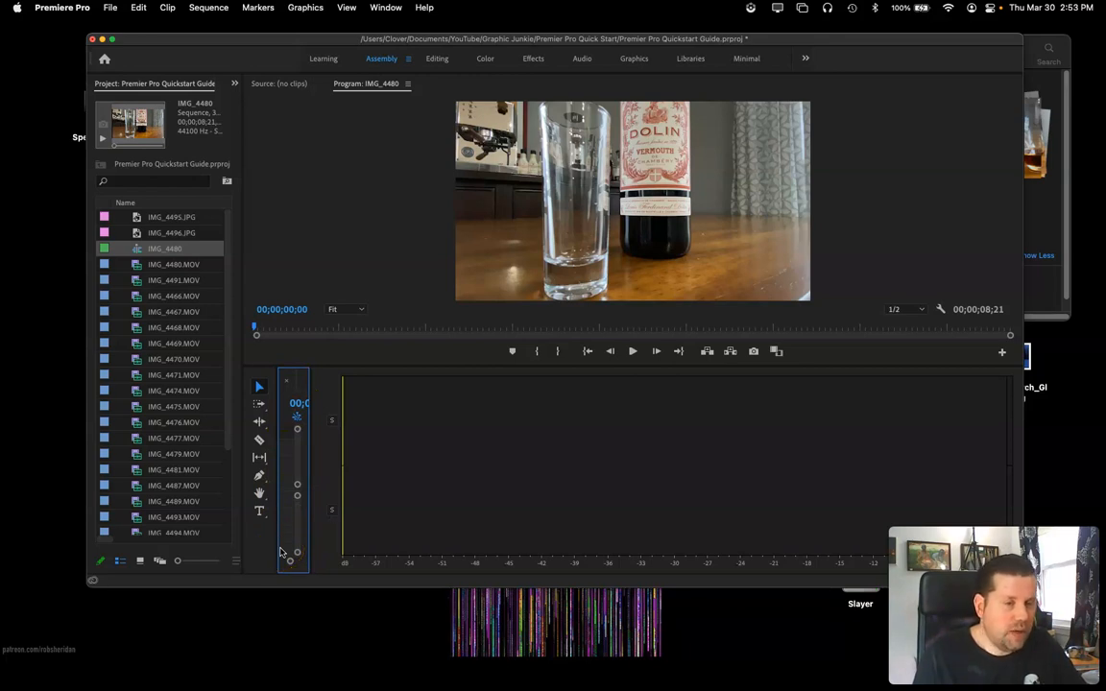
{"action": "left_click", "coordinate": [315, 524]}
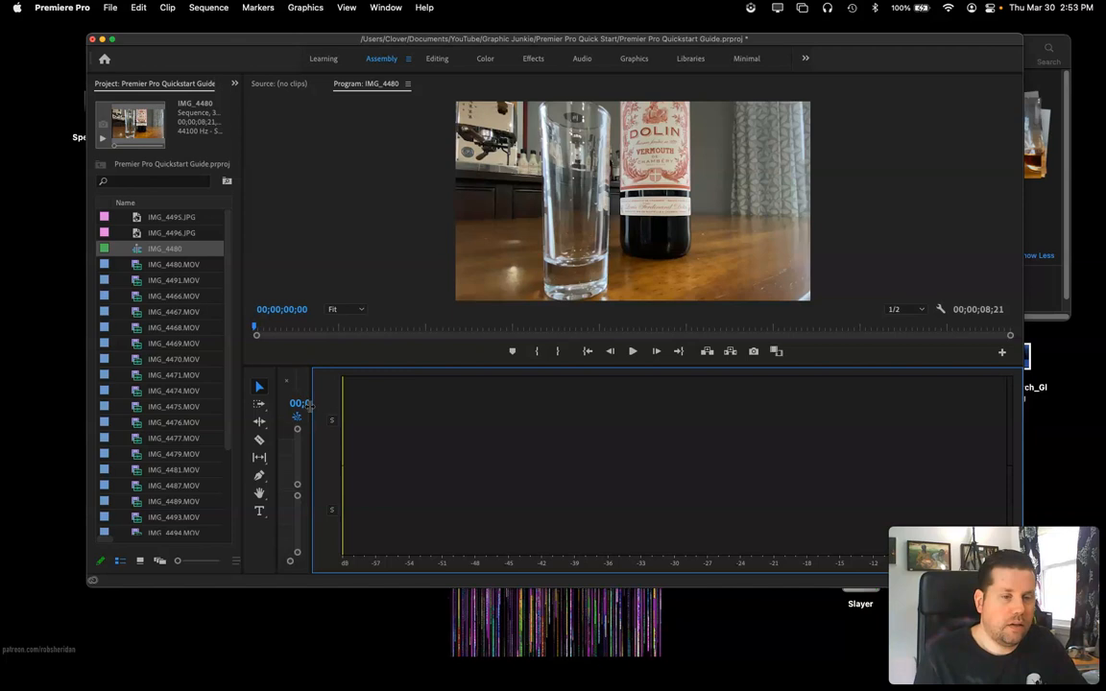
{"action": "left_click_drag", "start_coordinate": [309, 406], "coordinate": [1008, 468]}
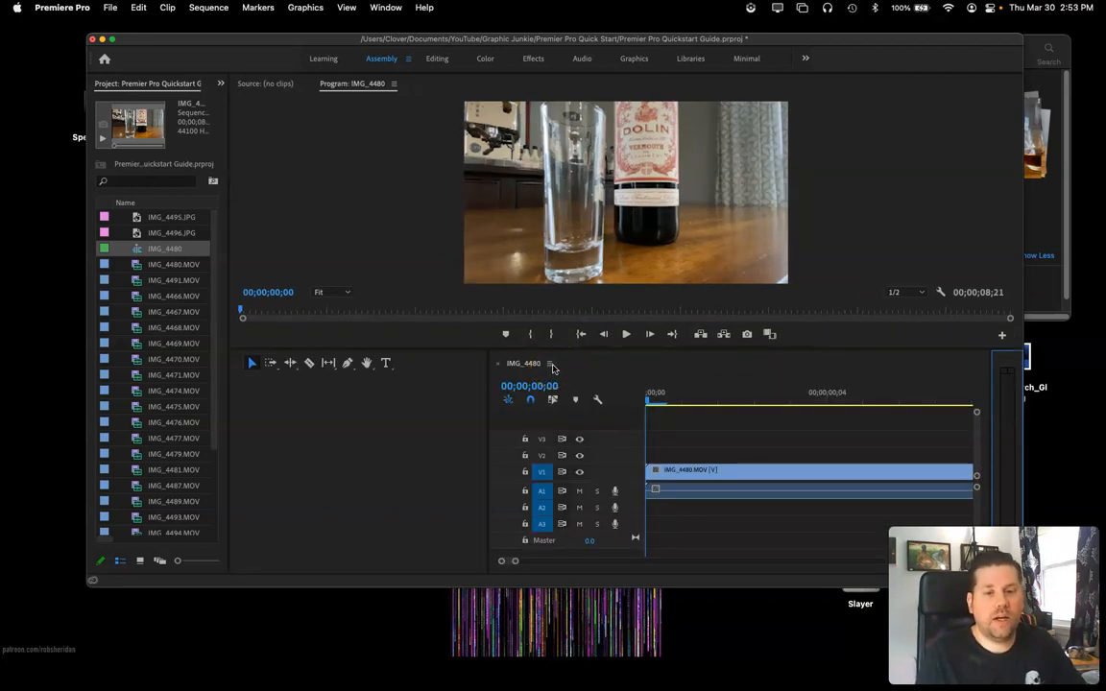
Undock the IMG_4480 timeline into a floating window below the program monitor and stretch it across the screen
{"action": "left_click", "coordinate": [551, 364]}
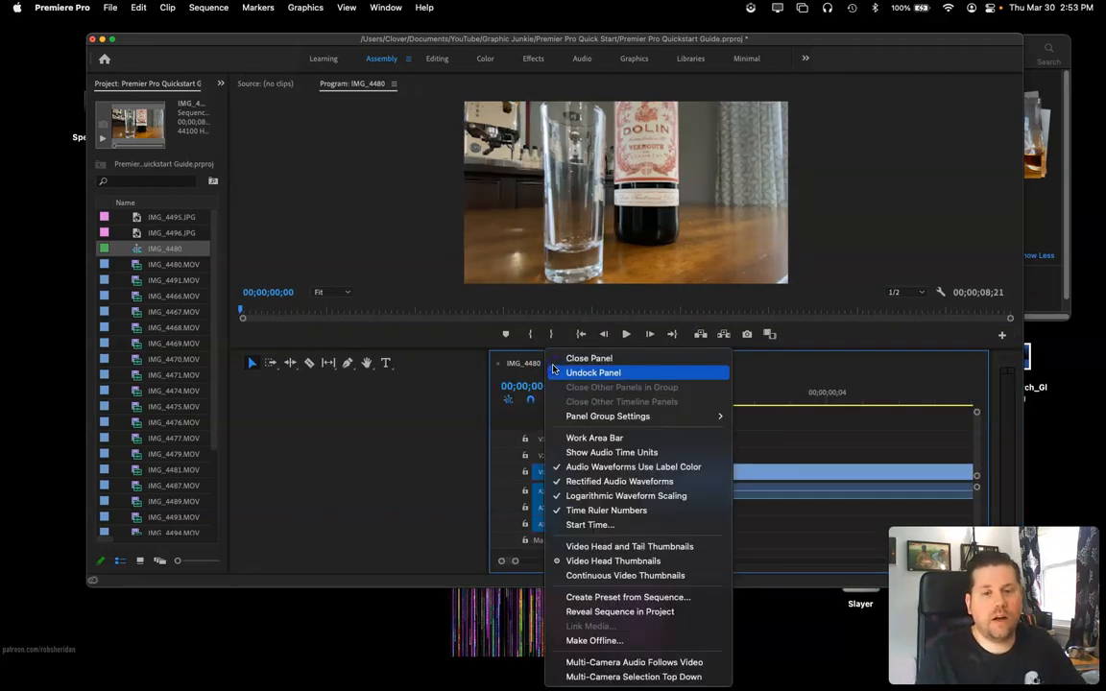
{"action": "left_click", "coordinate": [592, 372]}
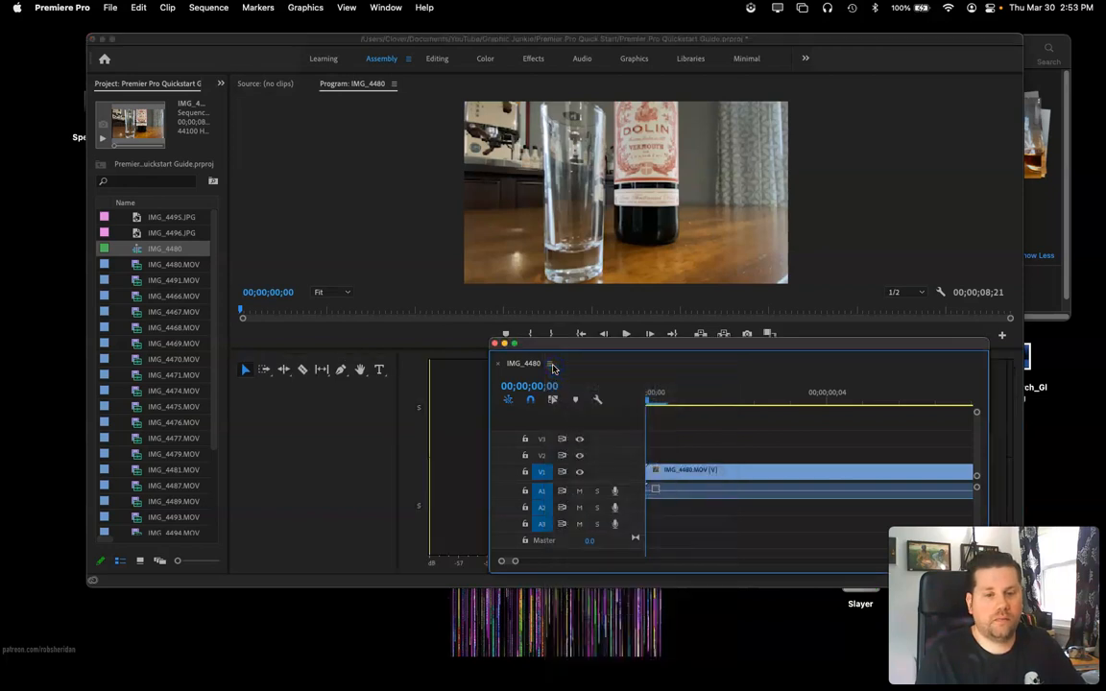
{"action": "left_click_drag", "start_coordinate": [580, 338], "coordinate": [133, 348]}
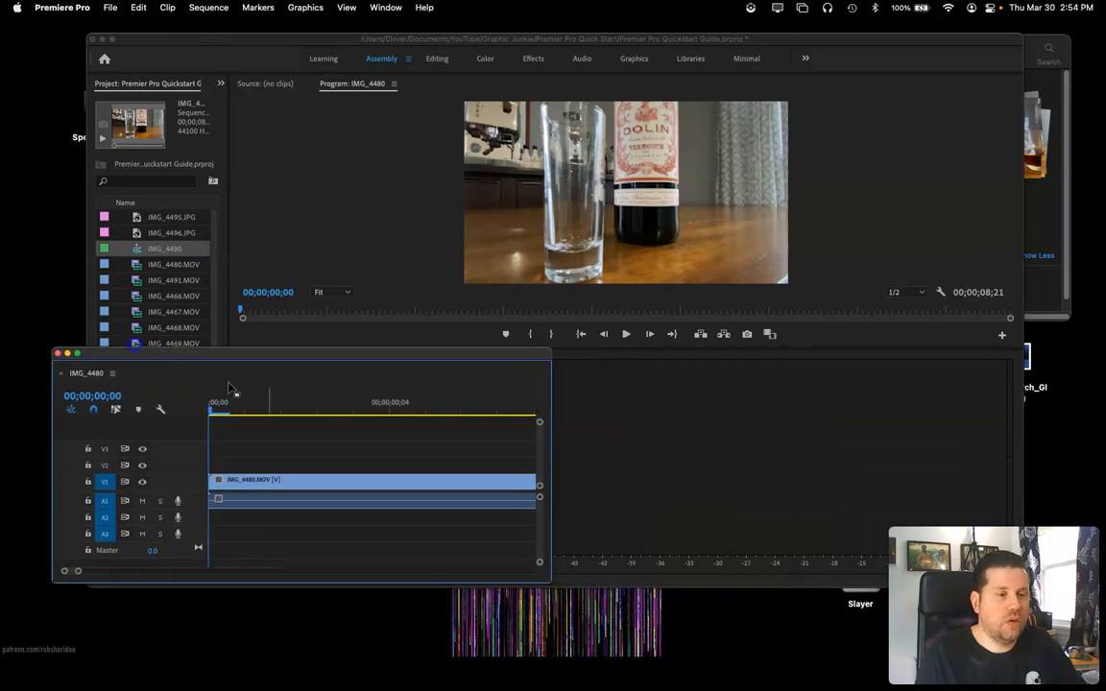
{"action": "left_click_drag", "start_coordinate": [554, 376], "coordinate": [1071, 377]}
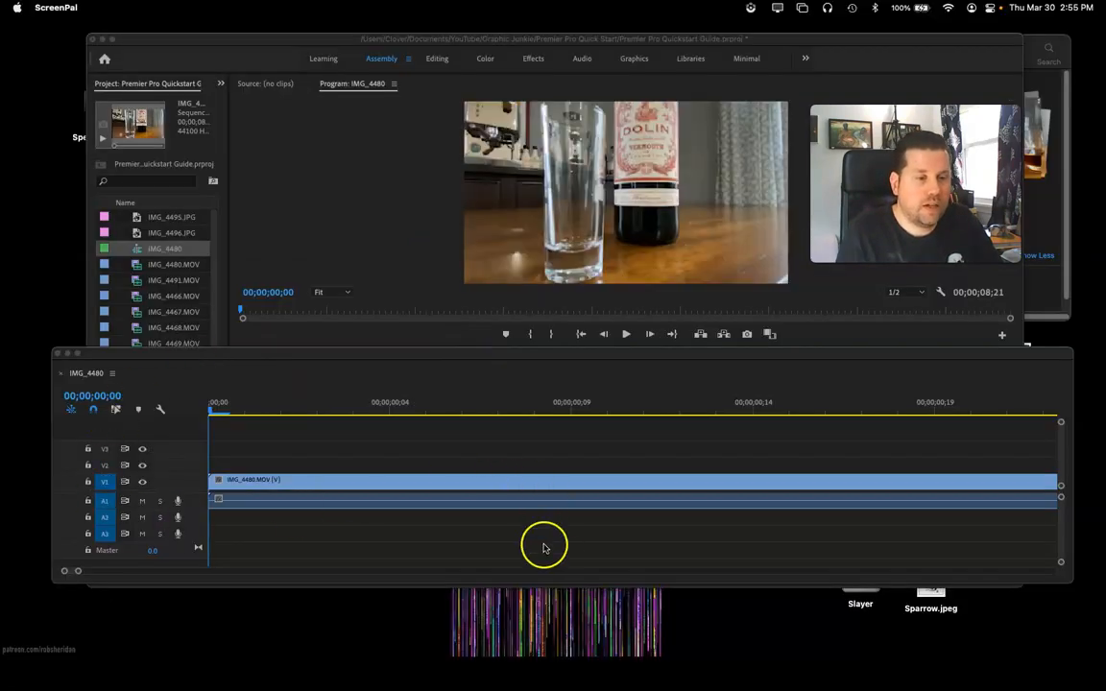
Zoom the timeline out to view the whole clip and zoom back in to individual frames
{"action": "left_click_drag", "start_coordinate": [542, 363], "coordinate": [526, 164]}
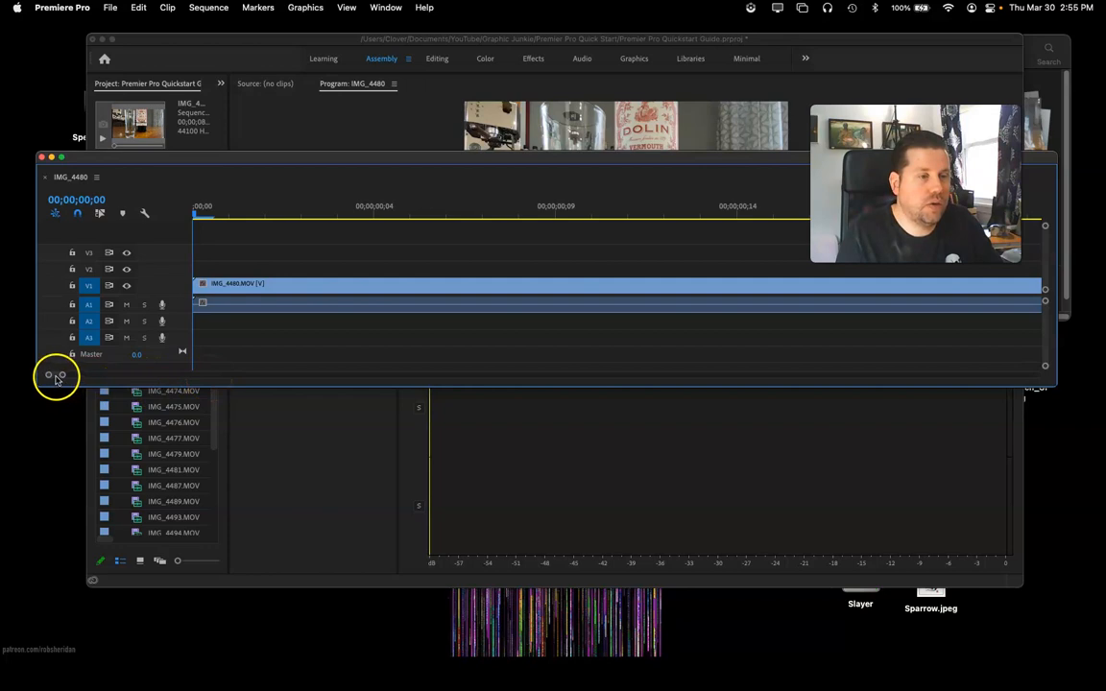
{"action": "left_click_drag", "start_coordinate": [56, 379], "coordinate": [133, 380]}
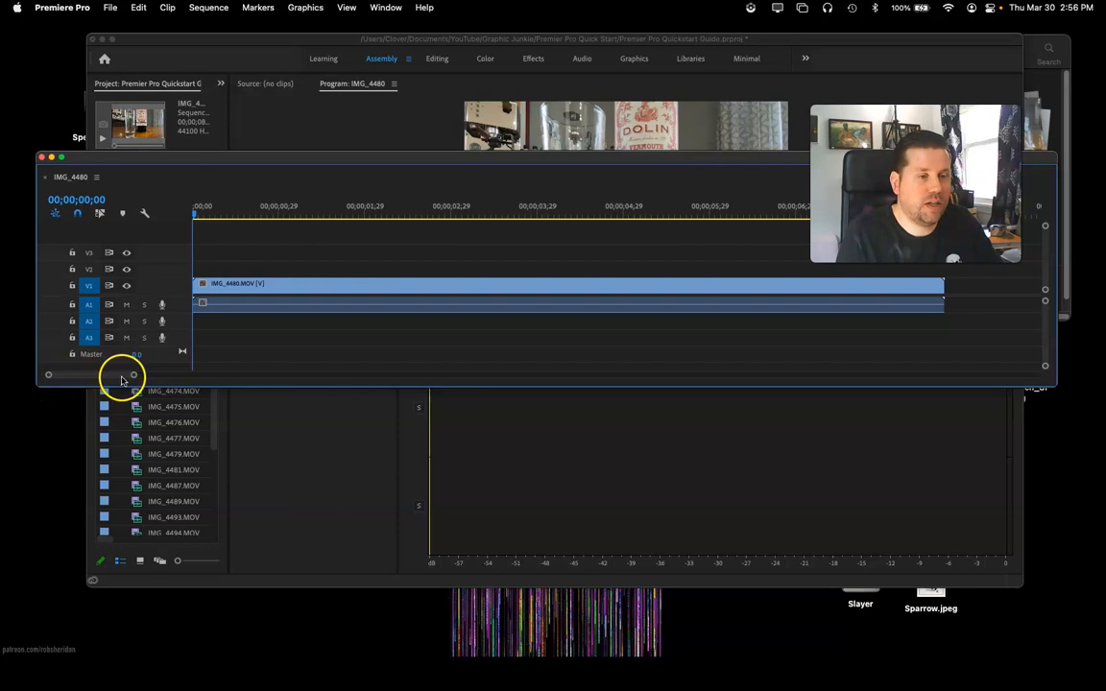
{"action": "left_click_drag", "start_coordinate": [134, 375], "coordinate": [209, 378]}
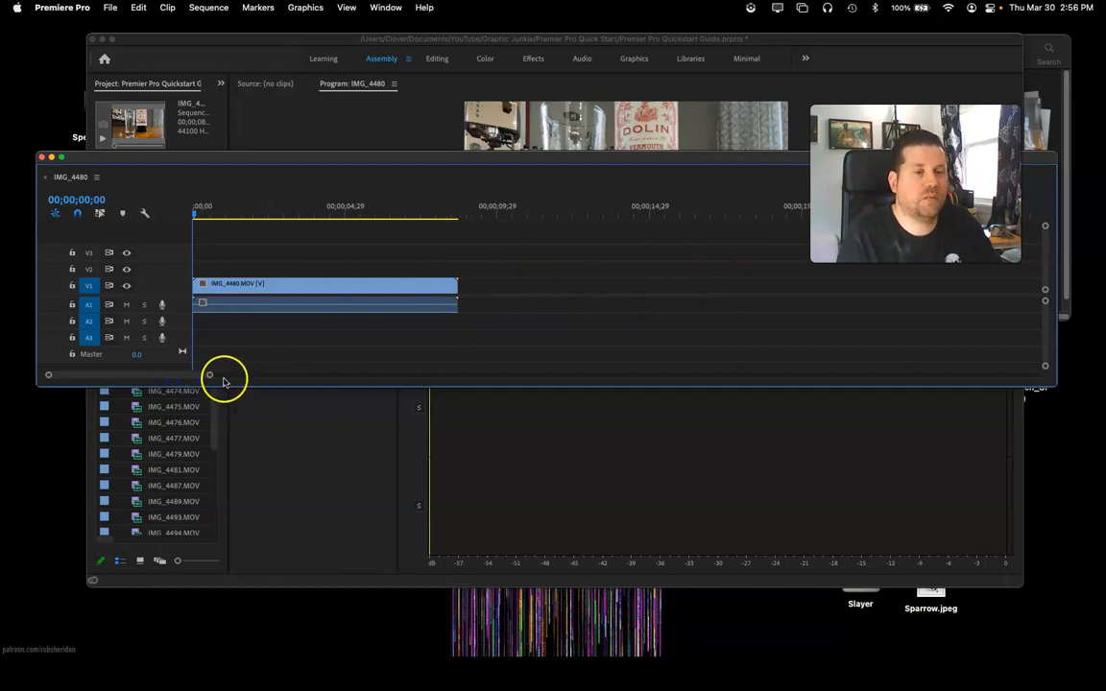
{"action": "left_click_drag", "start_coordinate": [210, 376], "coordinate": [63, 375]}
Split the IMG_4480.MOV clip at 00;00;00;02, with the floating timeline placed below the video preview
{"action": "left_click_drag", "start_coordinate": [200, 214], "coordinate": [266, 245]}
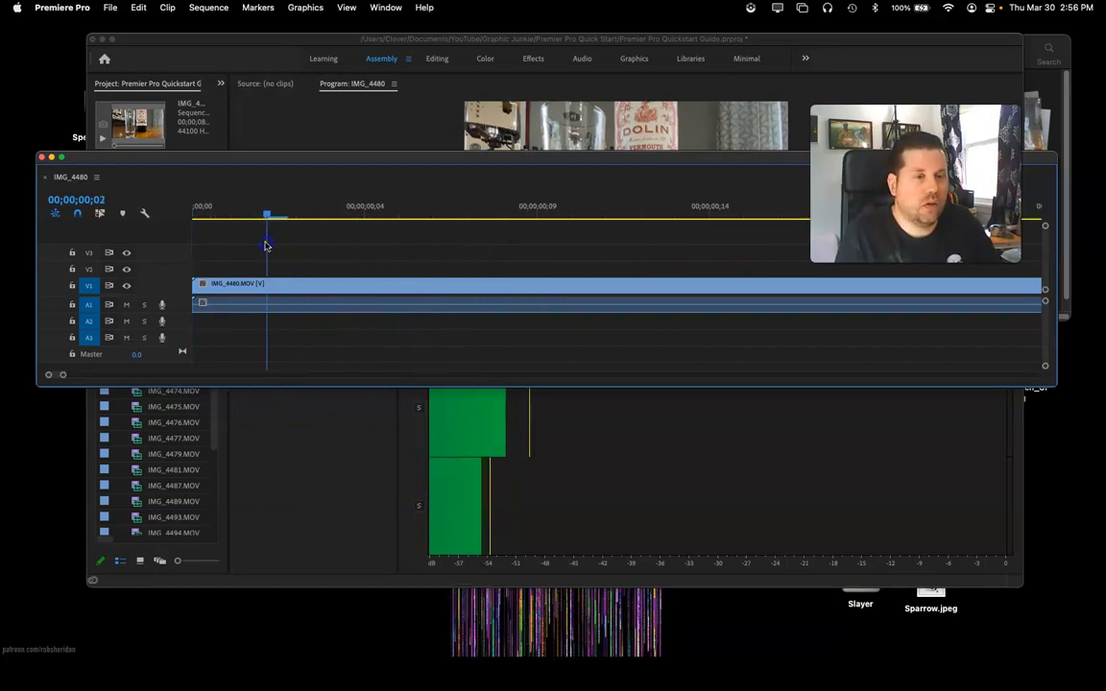
{"action": "left_click_drag", "start_coordinate": [376, 161], "coordinate": [354, 359]}
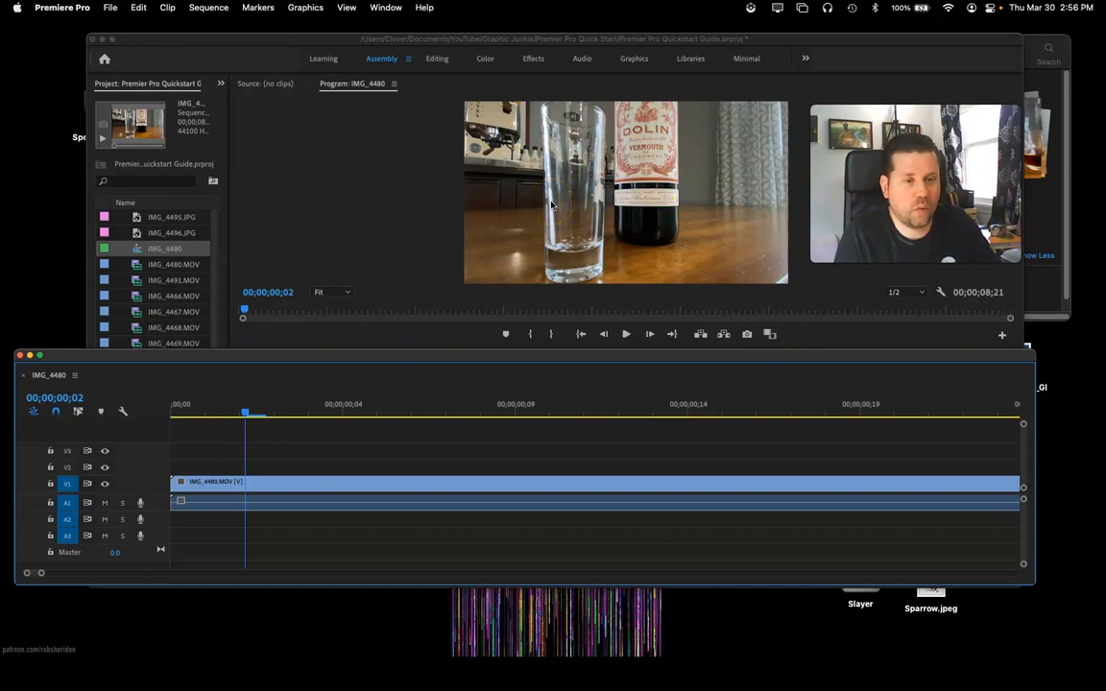
{"action": "left_click", "coordinate": [272, 476]}
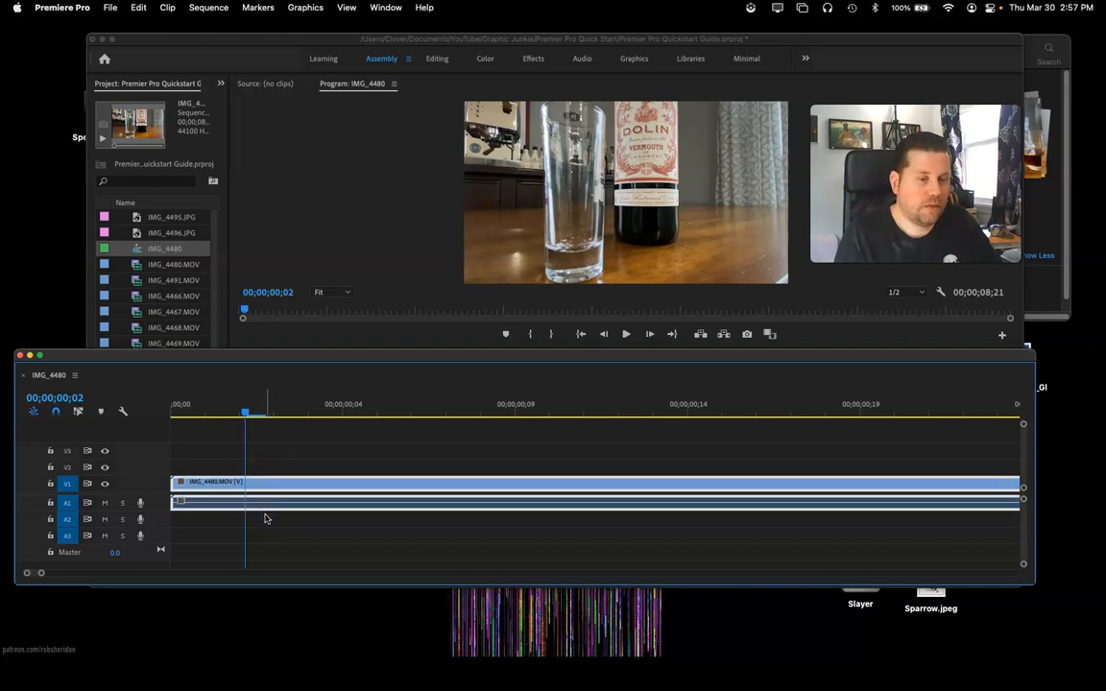
{"action": "key", "text": "super+k"}
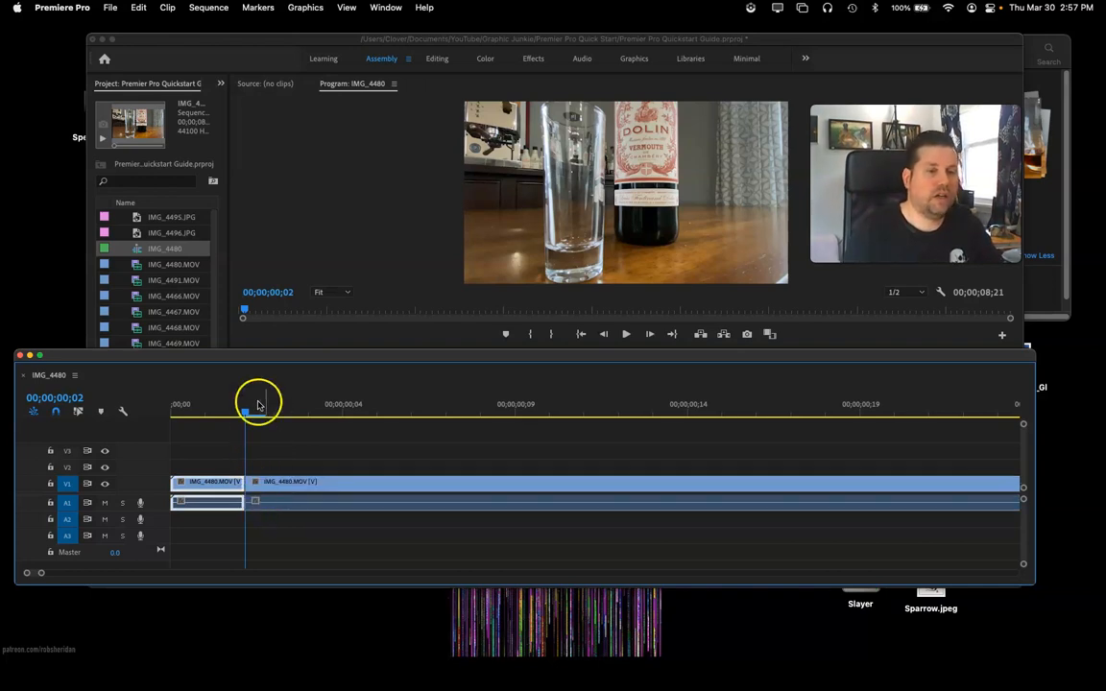
Delete the short first segment of the split clip and check the resulting gap at 00;00;00;01
{"action": "left_click_drag", "start_coordinate": [245, 413], "coordinate": [284, 415]}
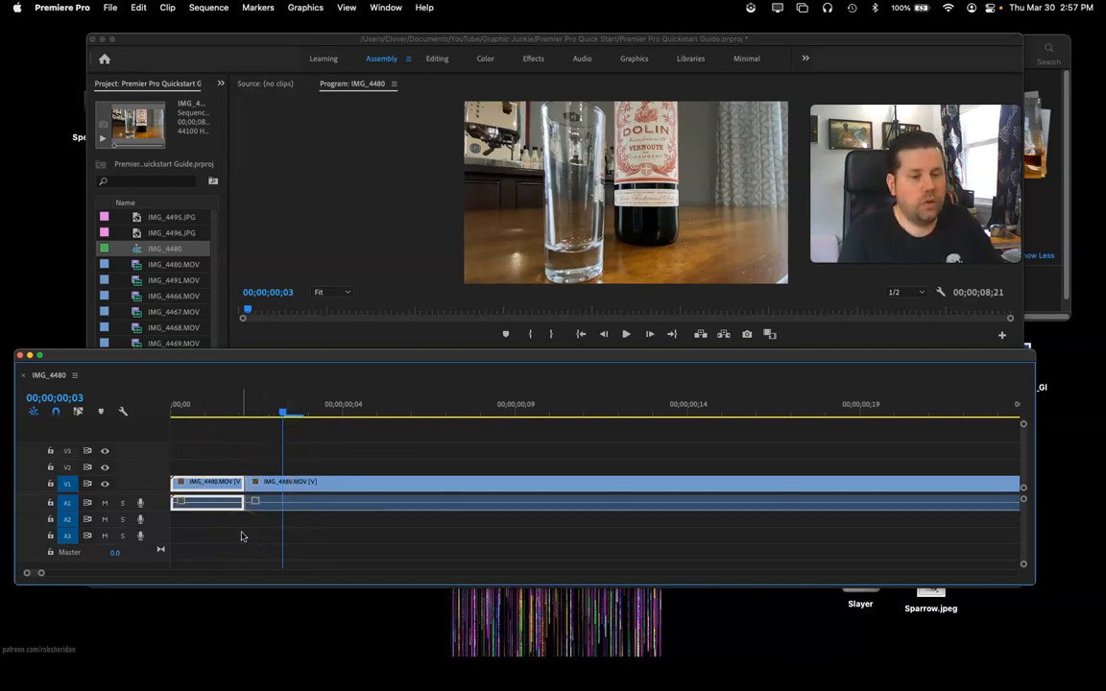
{"action": "left_click", "coordinate": [214, 485]}
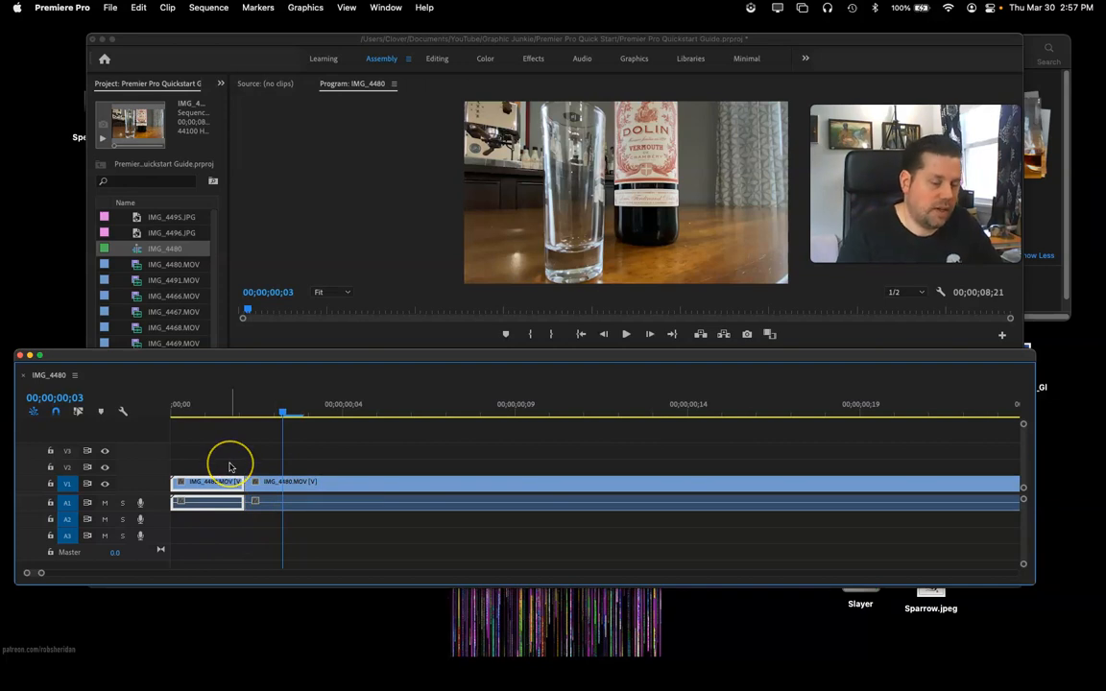
{"action": "key", "text": "Delete"}
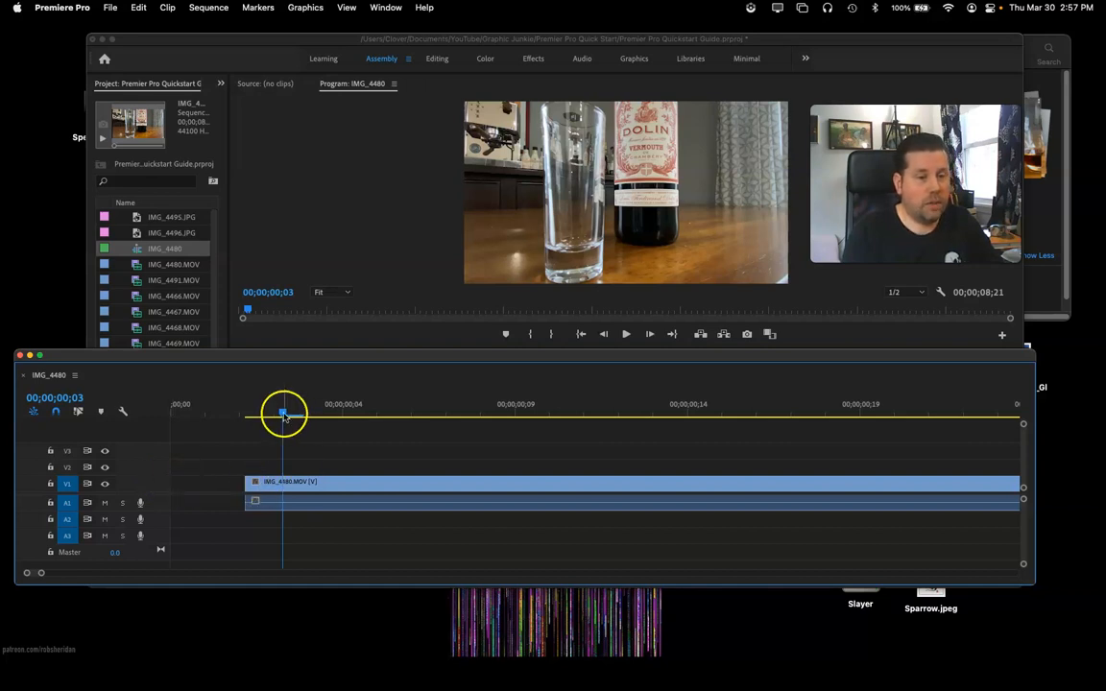
{"action": "left_click_drag", "start_coordinate": [282, 415], "coordinate": [211, 419]}
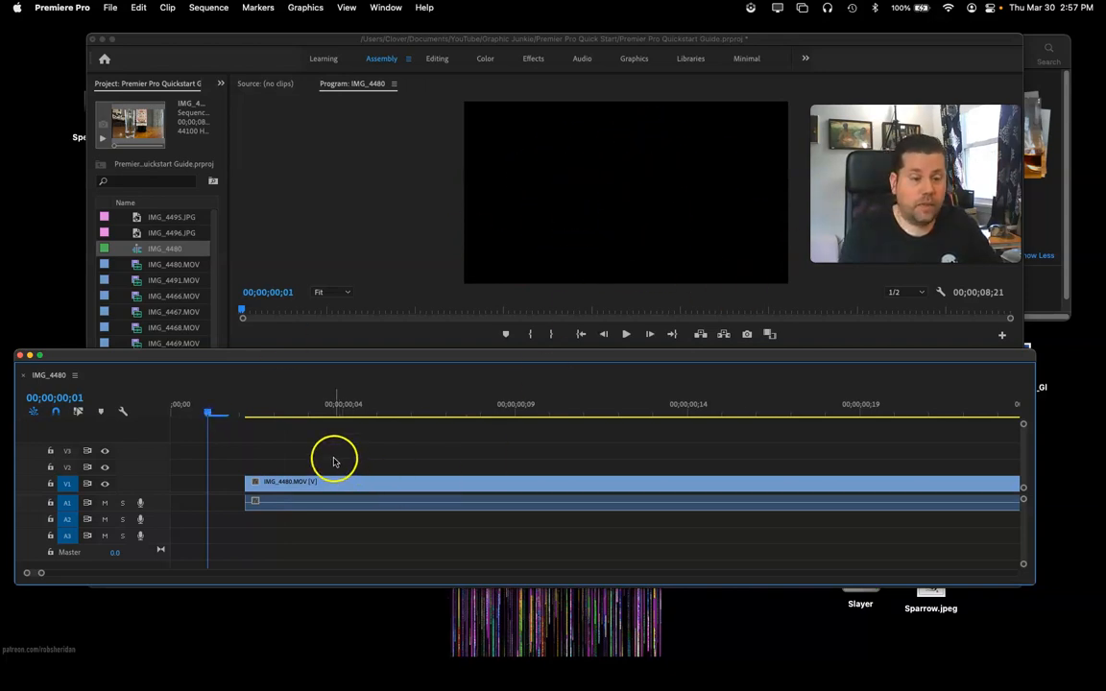
{"action": "mouse_move", "coordinate": [314, 501]}
{"action": "left_mouse_down"}
{"action": "mouse_move", "coordinate": [239, 501]}
{"action": "mouse_move", "coordinate": [366, 506]}
{"action": "mouse_move", "coordinate": [250, 512]}
{"action": "left_mouse_up"}
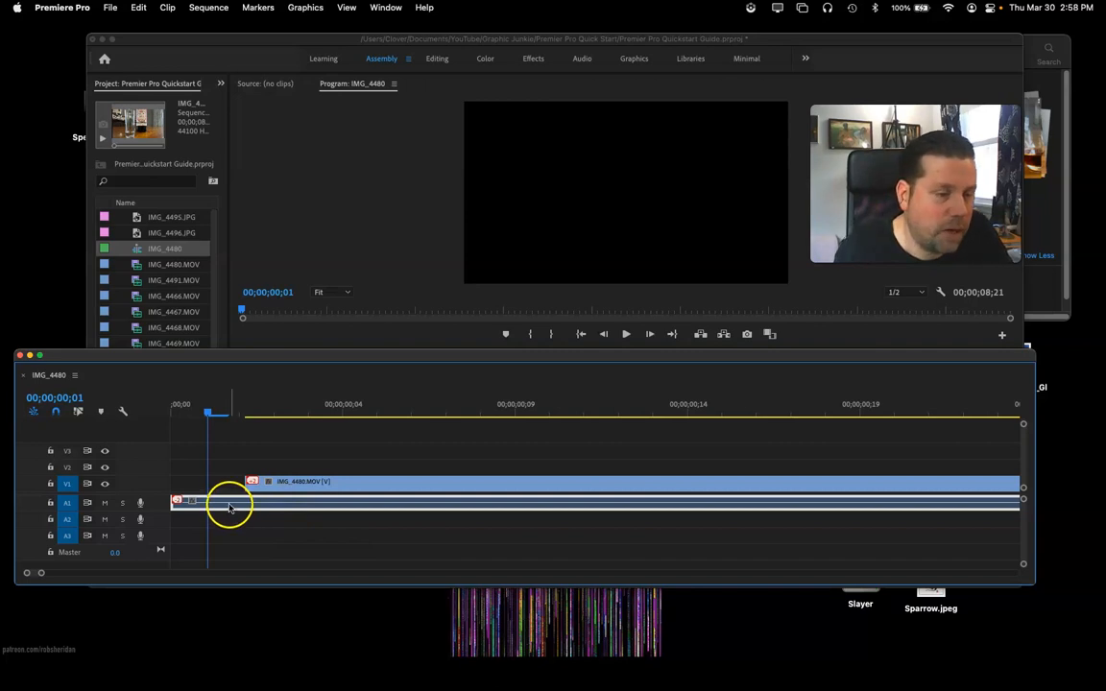
{"action": "left_click_drag", "start_coordinate": [230, 507], "coordinate": [298, 505]}
{"action": "left_click", "coordinate": [267, 526]}
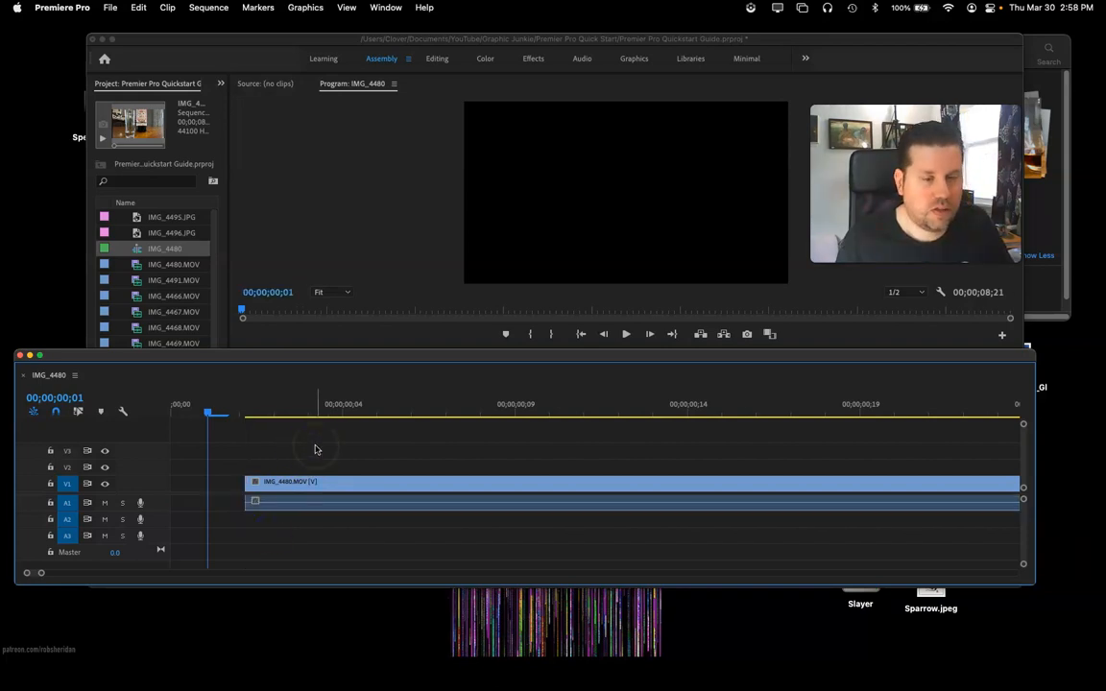
Close the gap by moving the IMG_4480.MOV clip with its audio to the start of the sequence
{"action": "left_click", "coordinate": [360, 483]}
{"action": "left_click_drag", "start_coordinate": [360, 483], "coordinate": [285, 486]}
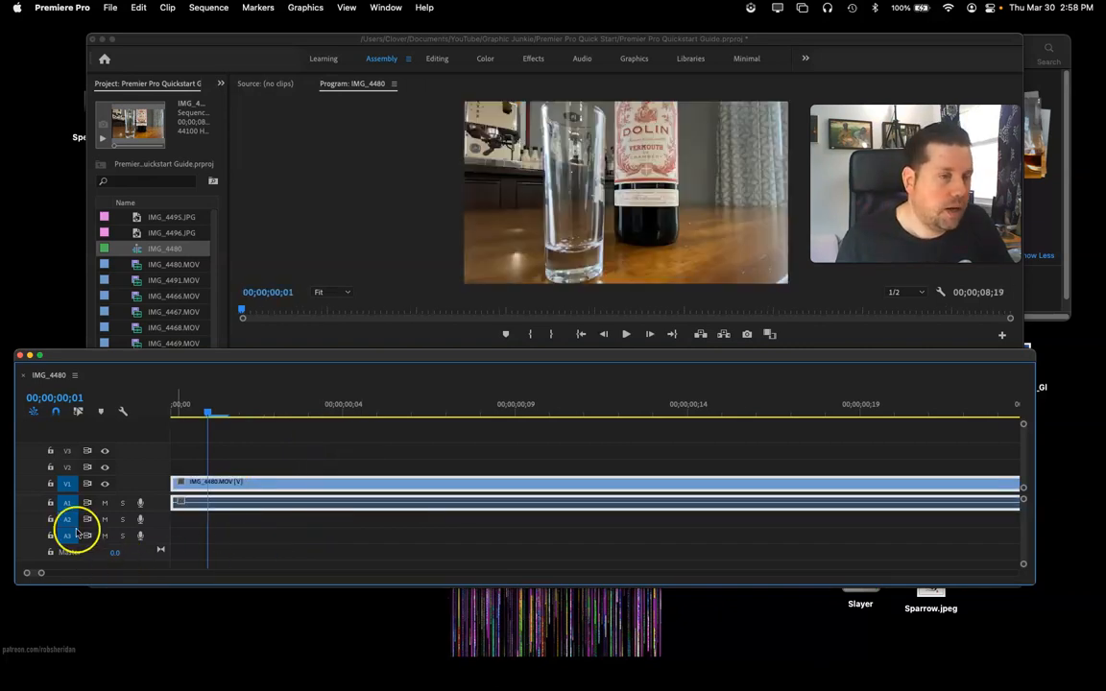
Add IMG_4466.MOV to the timeline after the IMG_4480.MOV clip with a small gap, and place IMG_4496.JPG behind it
{"action": "left_click_drag", "start_coordinate": [41, 575], "coordinate": [502, 592]}
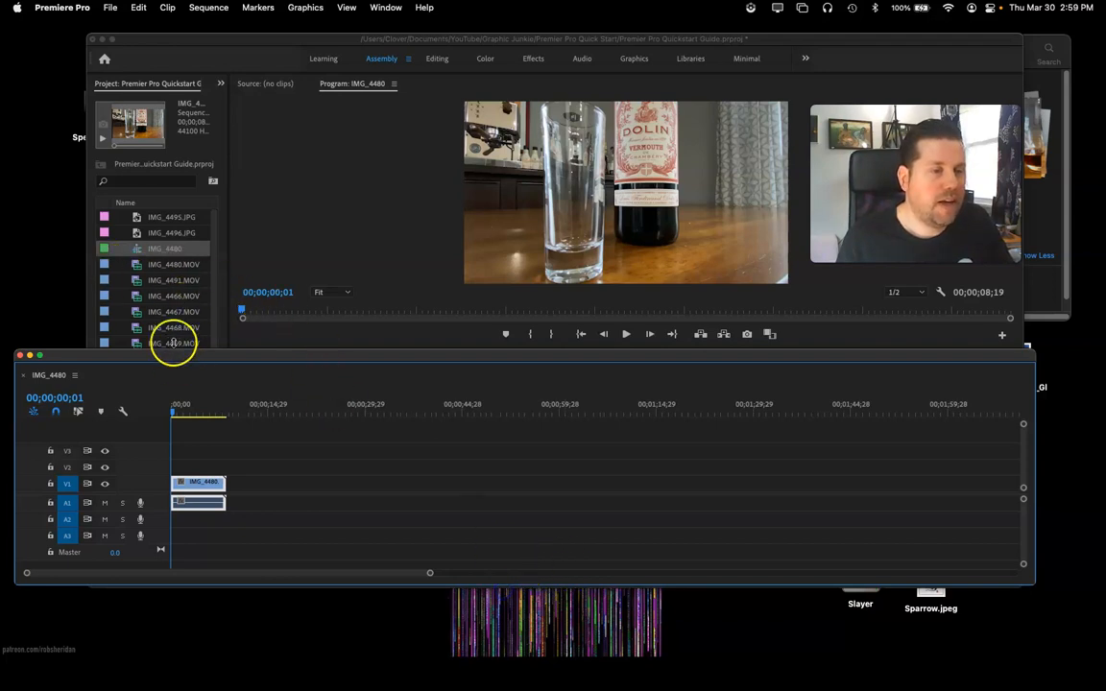
{"action": "left_click_drag", "start_coordinate": [135, 300], "coordinate": [257, 490]}
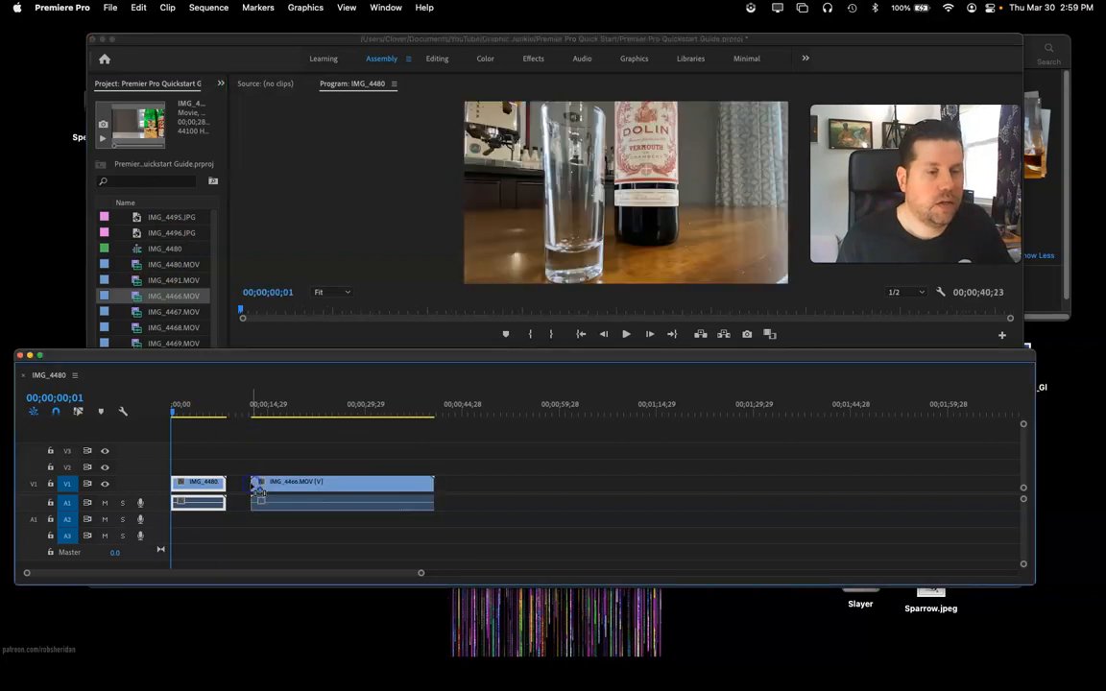
{"action": "left_click", "coordinate": [107, 233]}
{"action": "left_click_drag", "start_coordinate": [106, 234], "coordinate": [465, 503]}
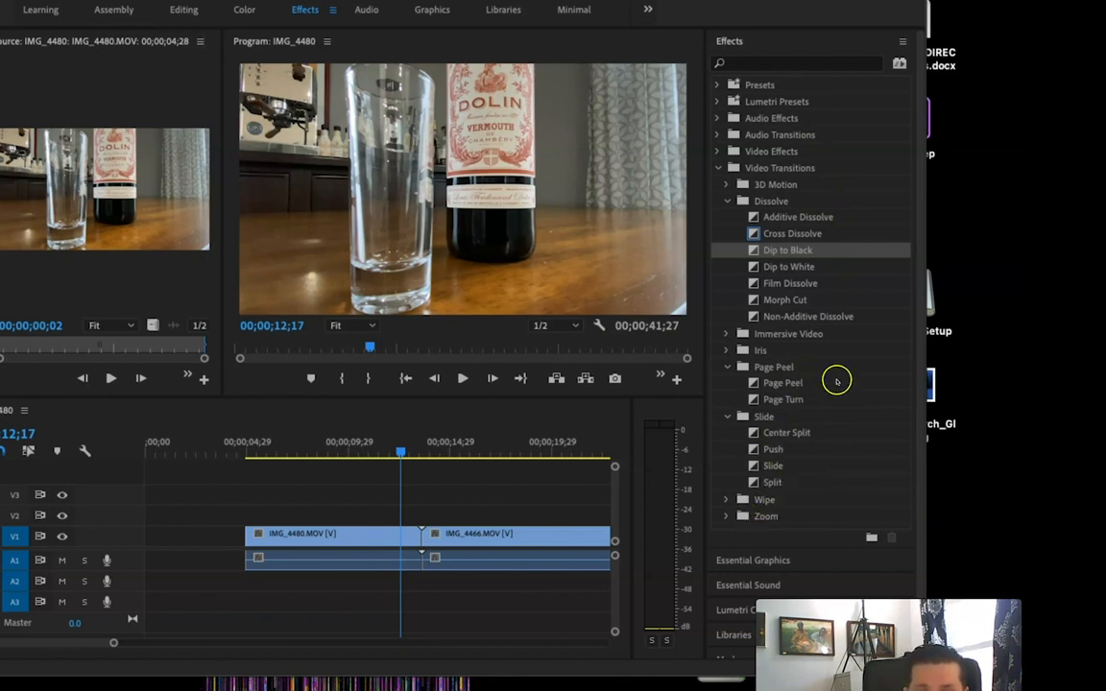
Apply the Dip to Black transition to the cut between IMG_4480.MOV and IMG_4466.MOV, accepting repeated frames
{"action": "left_click", "coordinate": [755, 254]}
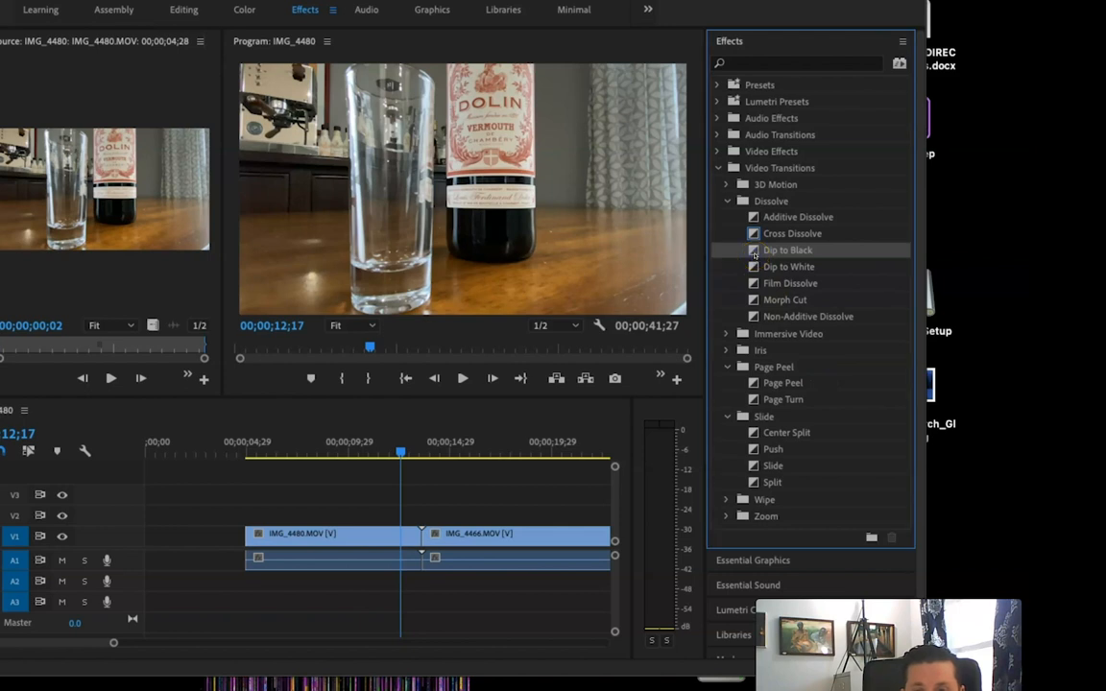
{"action": "left_click_drag", "start_coordinate": [744, 283], "coordinate": [408, 535]}
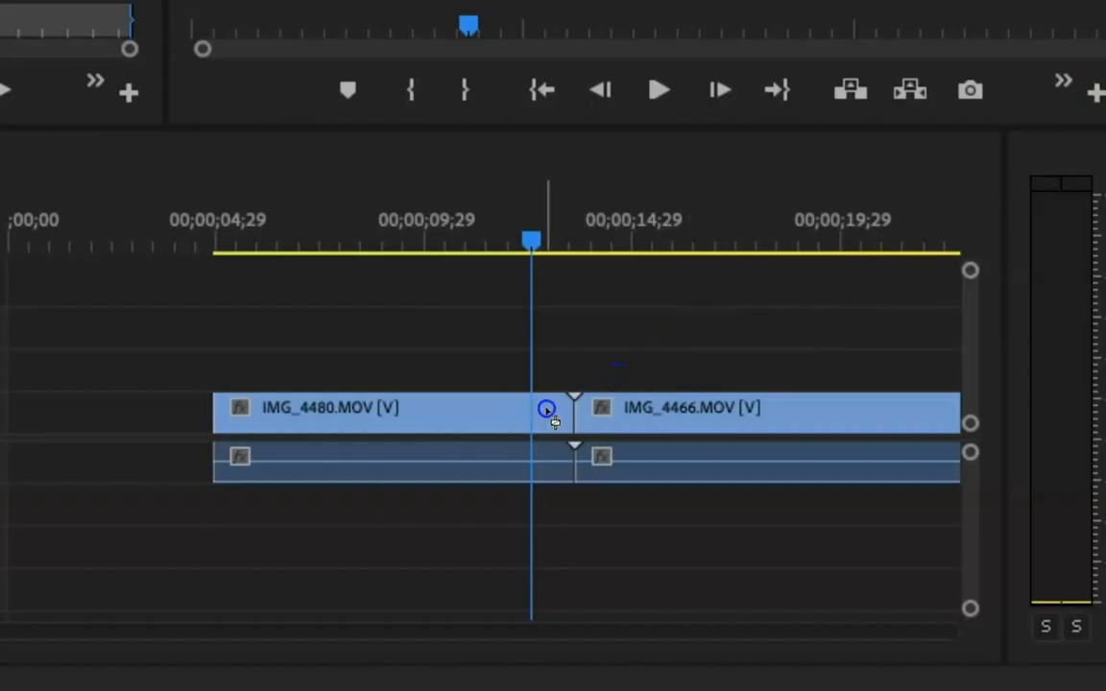
{"action": "left_click_drag", "start_coordinate": [546, 410], "coordinate": [568, 410]}
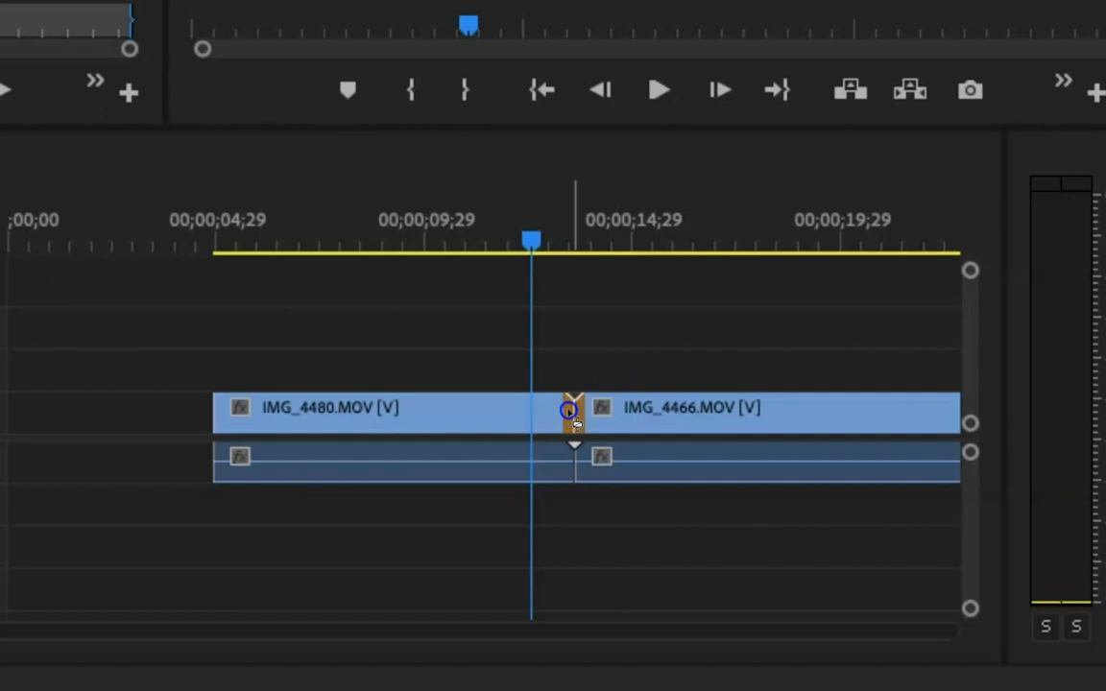
{"action": "left_click_drag", "start_coordinate": [569, 410], "coordinate": [569, 410]}
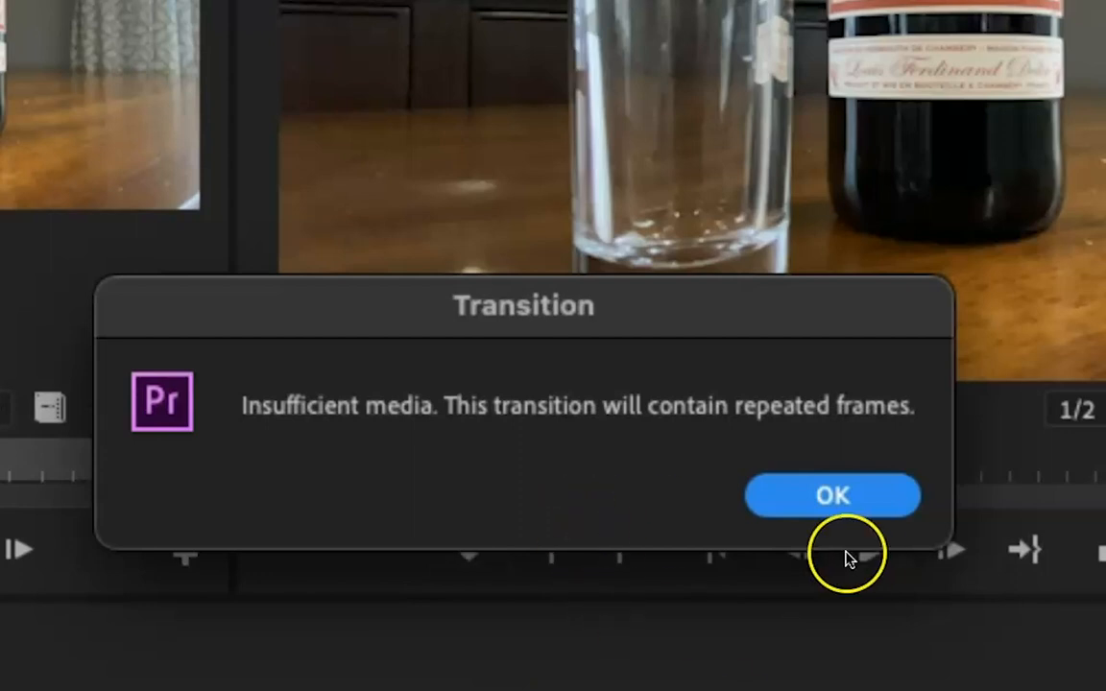
{"action": "left_click", "coordinate": [842, 500]}
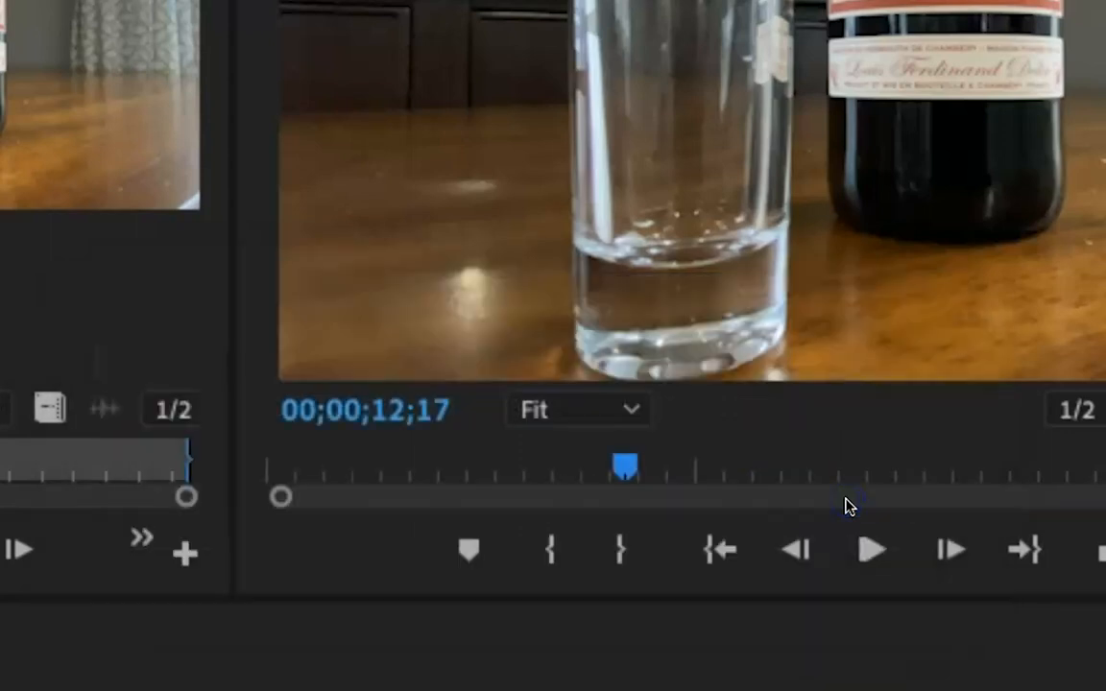
Preview the Dip to Black transition by scrubbing the playhead back and forth across the cut
{"action": "key", "text": "space"}
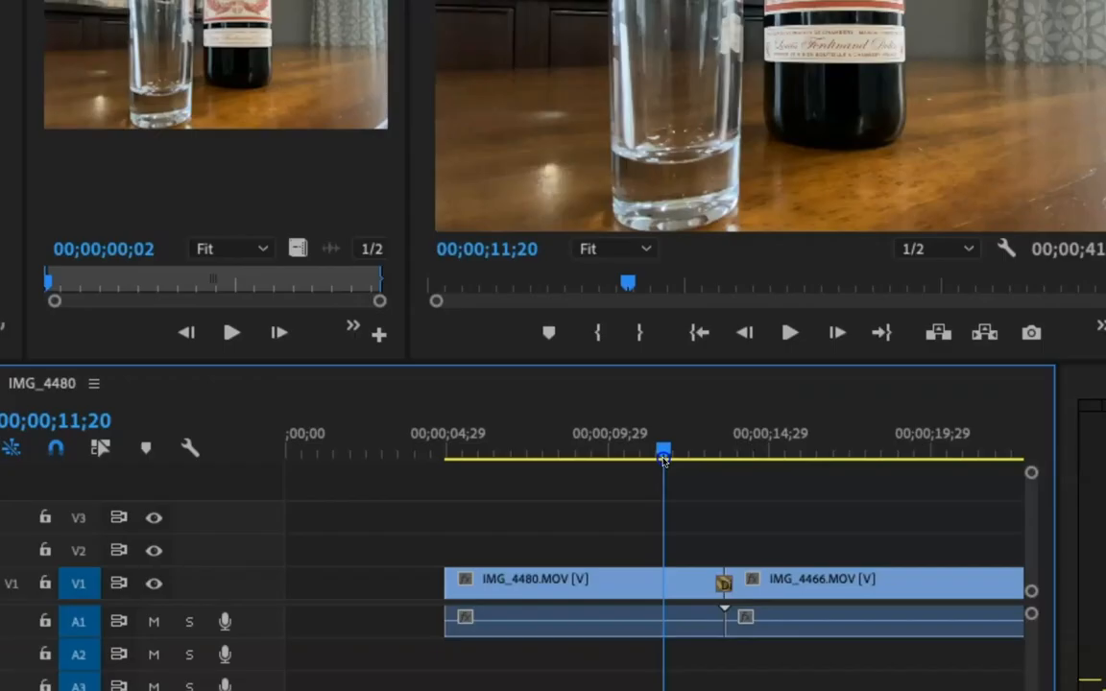
{"action": "left_click", "coordinate": [681, 523]}
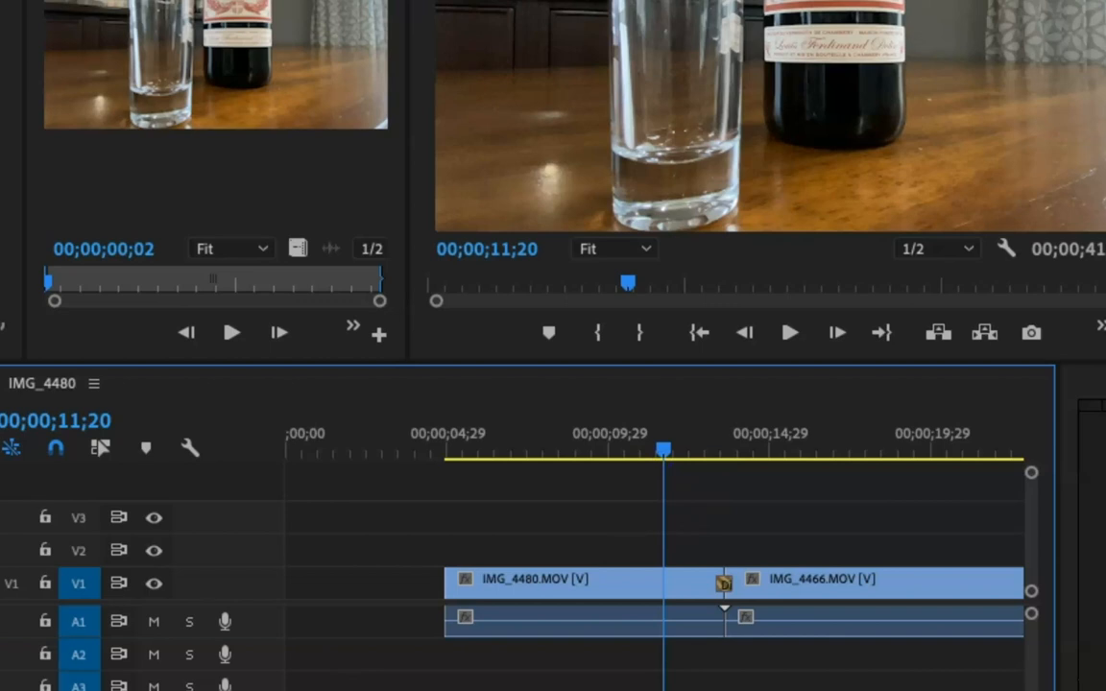
{"action": "left_click_drag", "start_coordinate": [664, 450], "coordinate": [711, 457]}
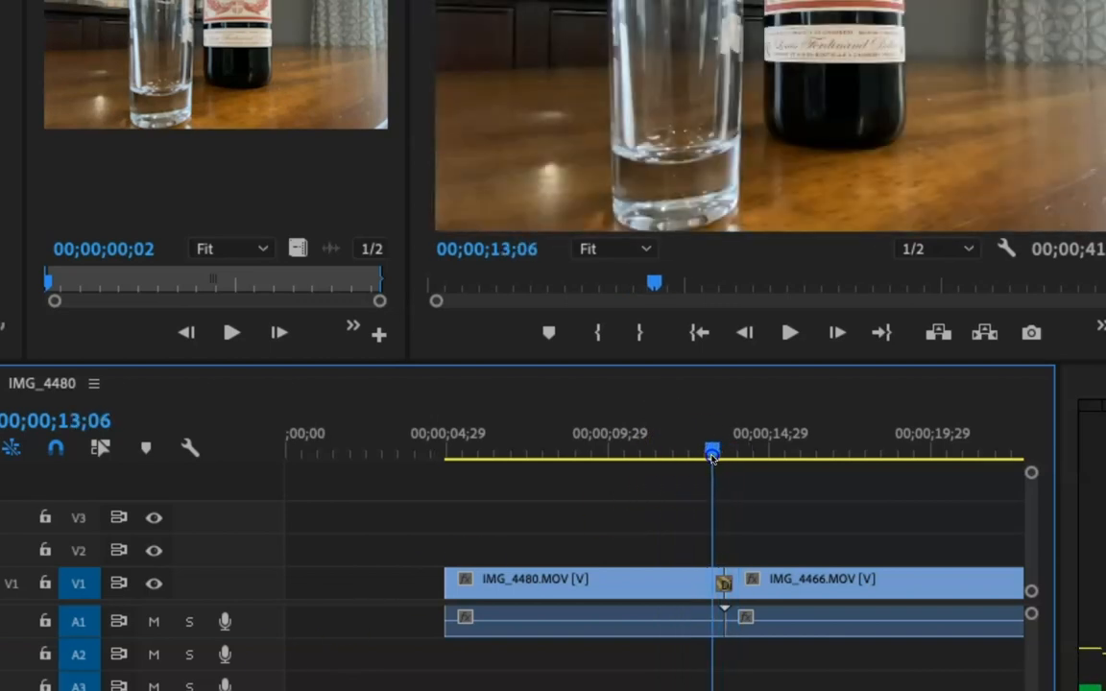
{"action": "mouse_move", "coordinate": [712, 457]}
{"action": "left_mouse_down"}
{"action": "mouse_move", "coordinate": [739, 457]}
{"action": "mouse_move", "coordinate": [727, 463]}
{"action": "left_mouse_up"}
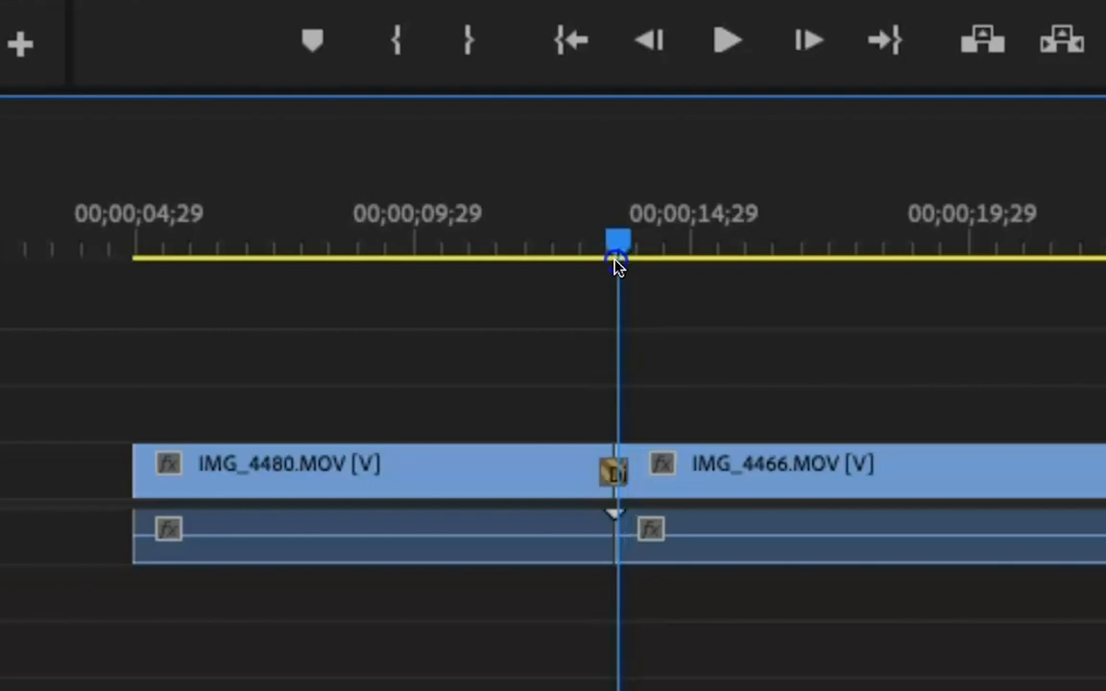
{"action": "left_click_drag", "start_coordinate": [618, 265], "coordinate": [534, 280]}
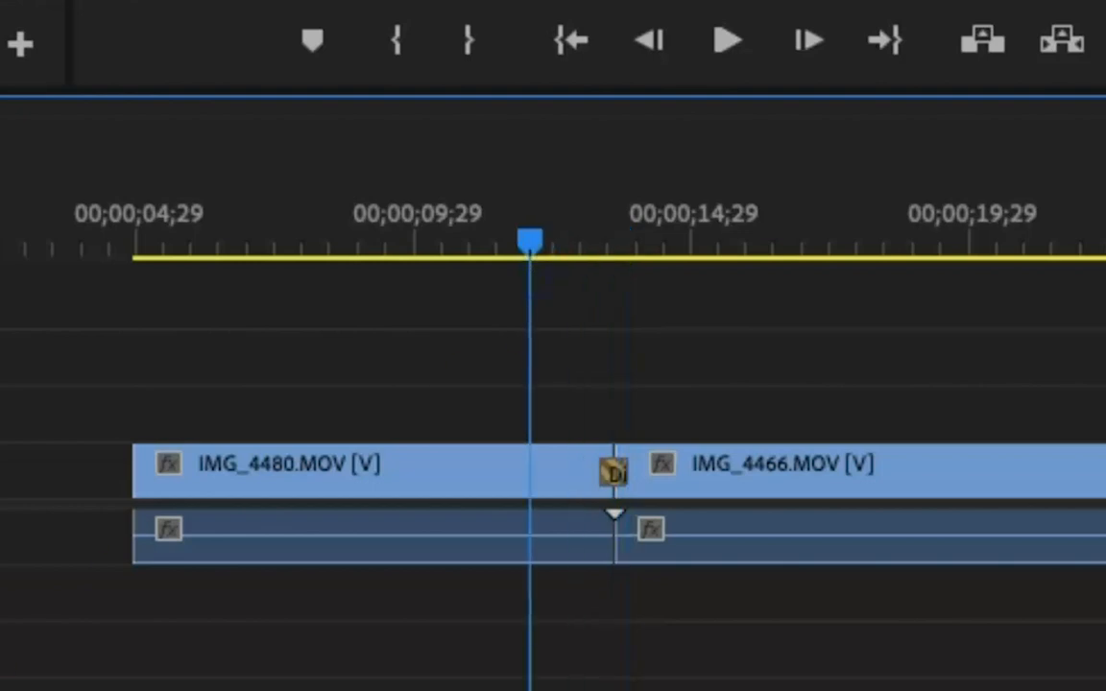
Extend the start of the Dip to Black transition back to about 00;00;12;29 and play it back
{"action": "left_click_drag", "start_coordinate": [106, 686], "coordinate": [57, 686]}
{"action": "left_click", "coordinate": [581, 463]}
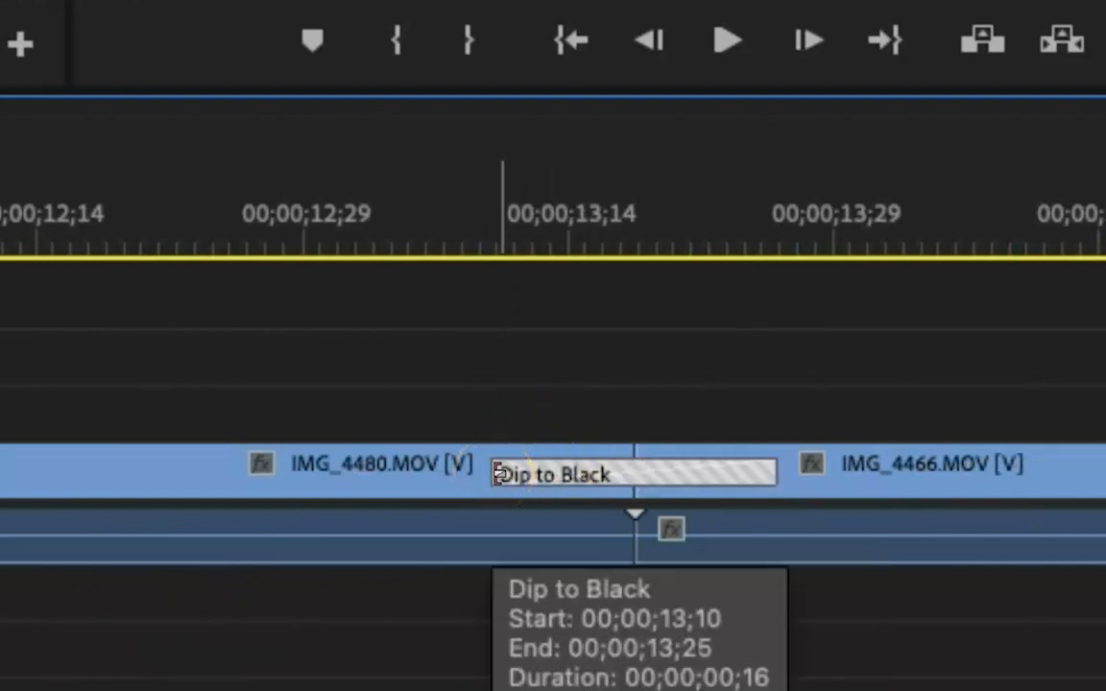
{"action": "left_click_drag", "start_coordinate": [497, 473], "coordinate": [299, 485]}
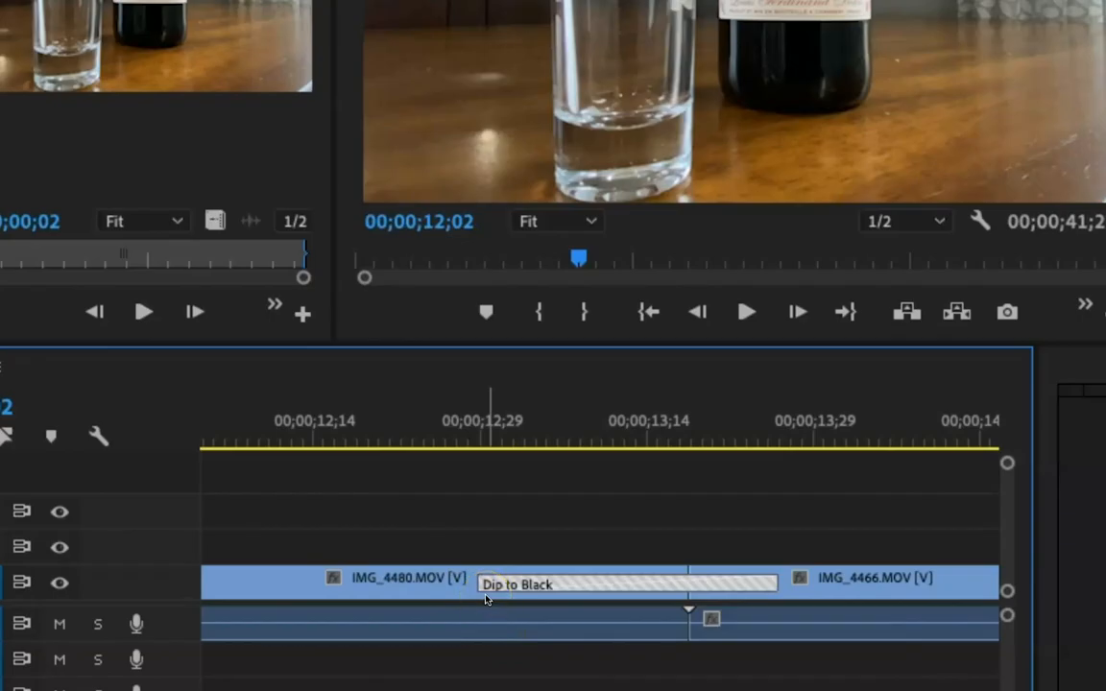
{"action": "left_click", "coordinate": [443, 432]}
{"action": "left_click", "coordinate": [745, 314]}
{"action": "left_click", "coordinate": [746, 314]}
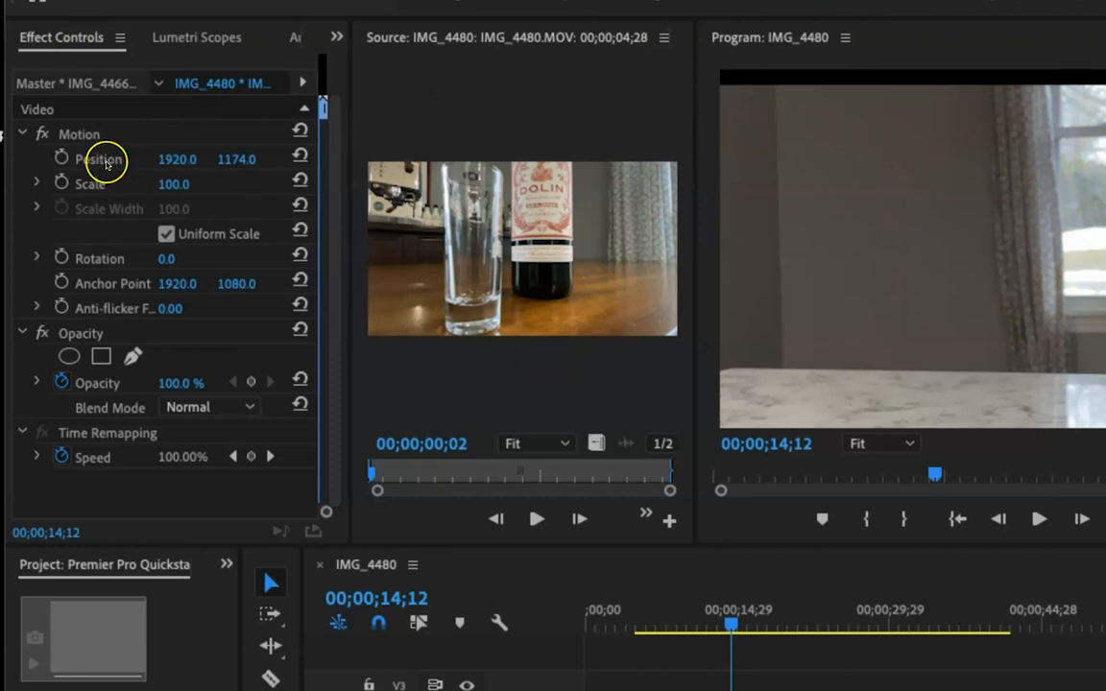
Set the vertical position of the IMG_4466.MOV clip to 2218.0
{"action": "left_click", "coordinate": [176, 161]}
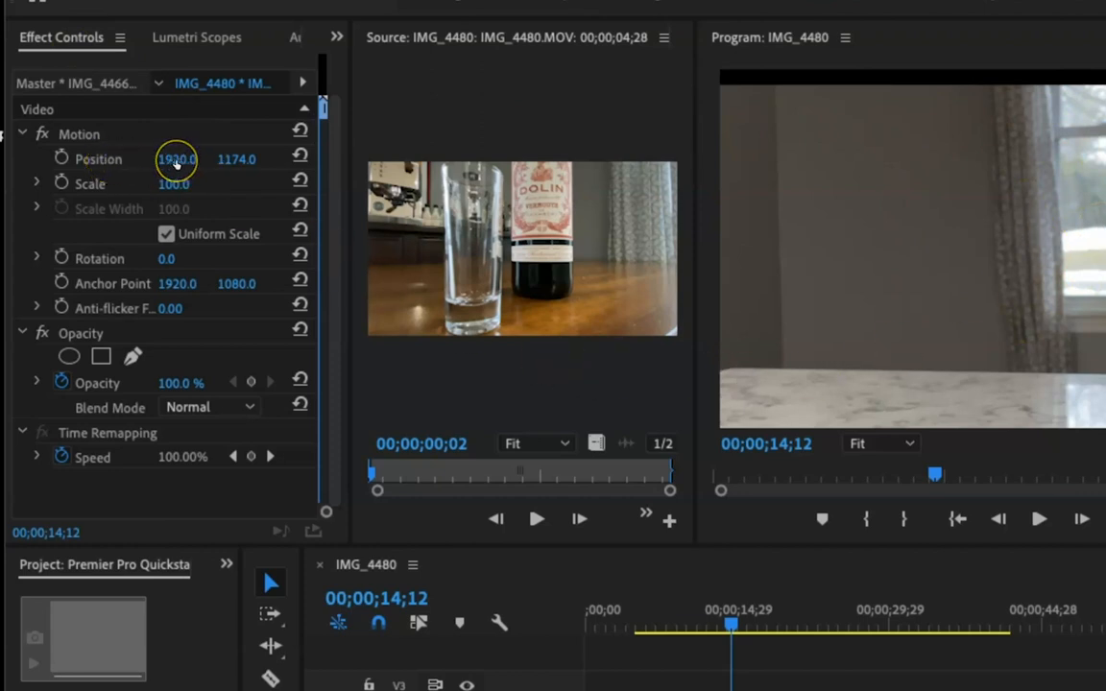
{"action": "left_click", "coordinate": [238, 162]}
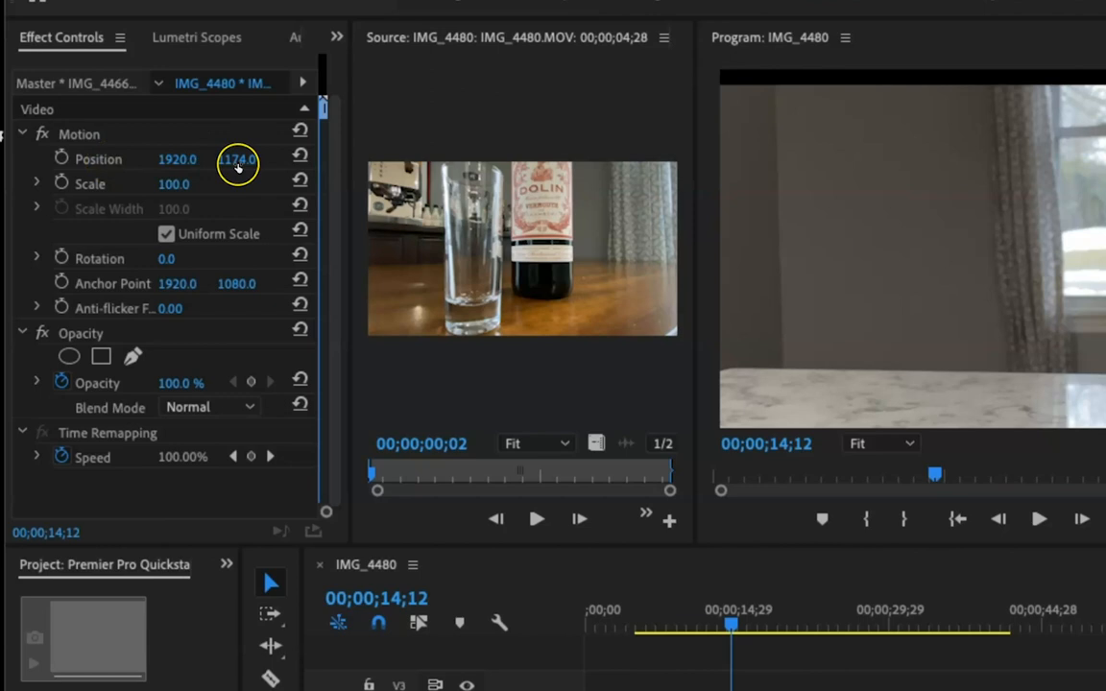
{"action": "left_click", "coordinate": [240, 159]}
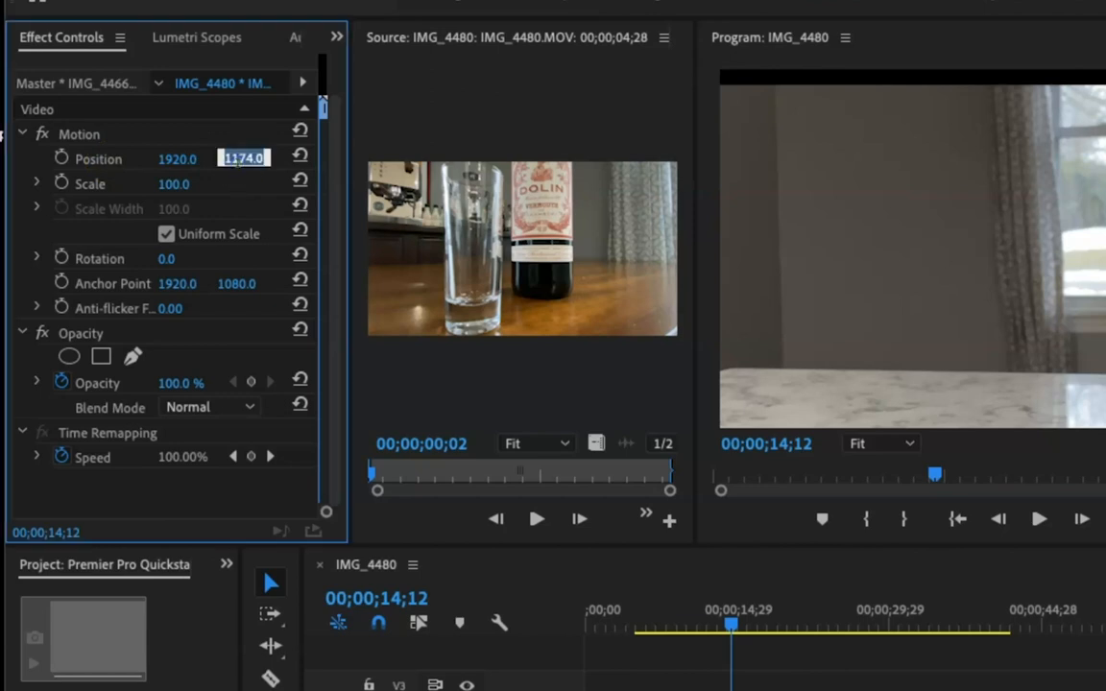
{"action": "left_click", "coordinate": [243, 157]}
{"action": "left_click", "coordinate": [241, 167]}
{"action": "key", "text": "Return"}
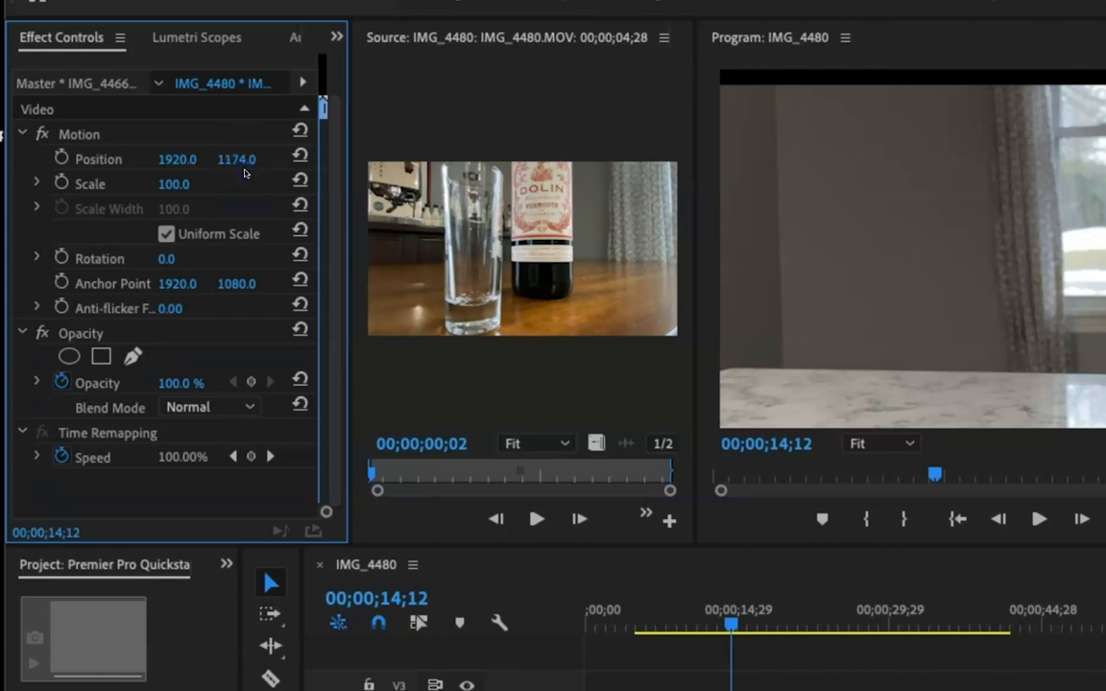
{"action": "left_click", "coordinate": [242, 160]}
{"action": "left_click_drag", "start_coordinate": [235, 165], "coordinate": [245, 160]}
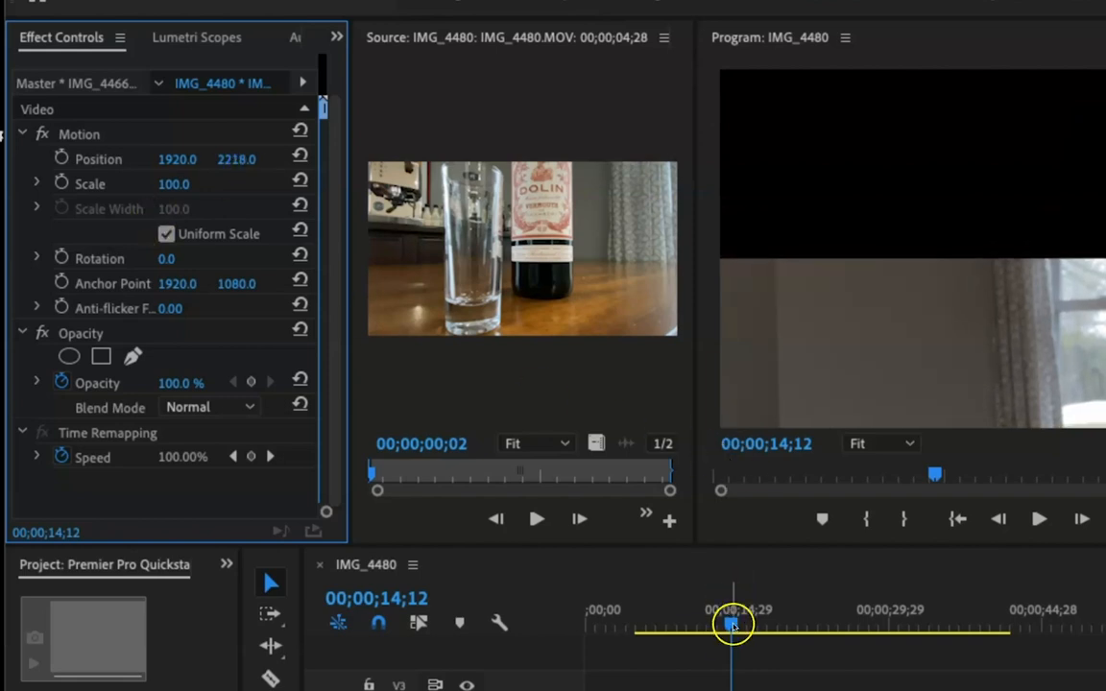
Play the sequence from 00;00;10;14 to 00;00;16;23 to check the shifted IMG_4466.MOV clip
{"action": "left_click_drag", "start_coordinate": [732, 625], "coordinate": [690, 624]}
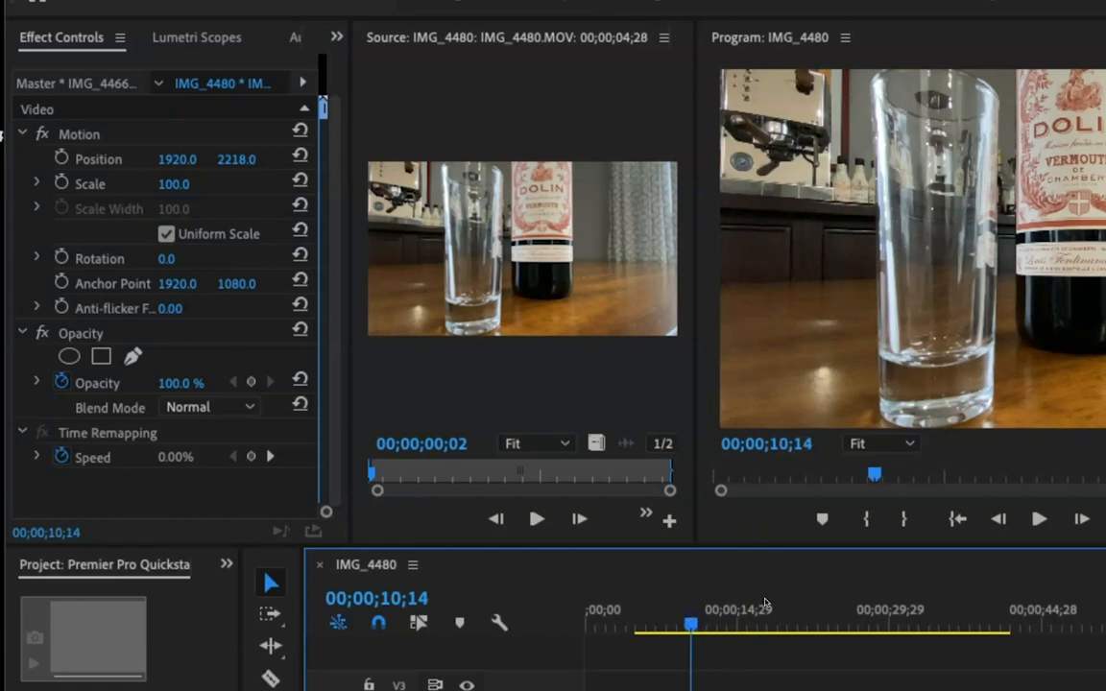
{"action": "left_click", "coordinate": [1038, 519]}
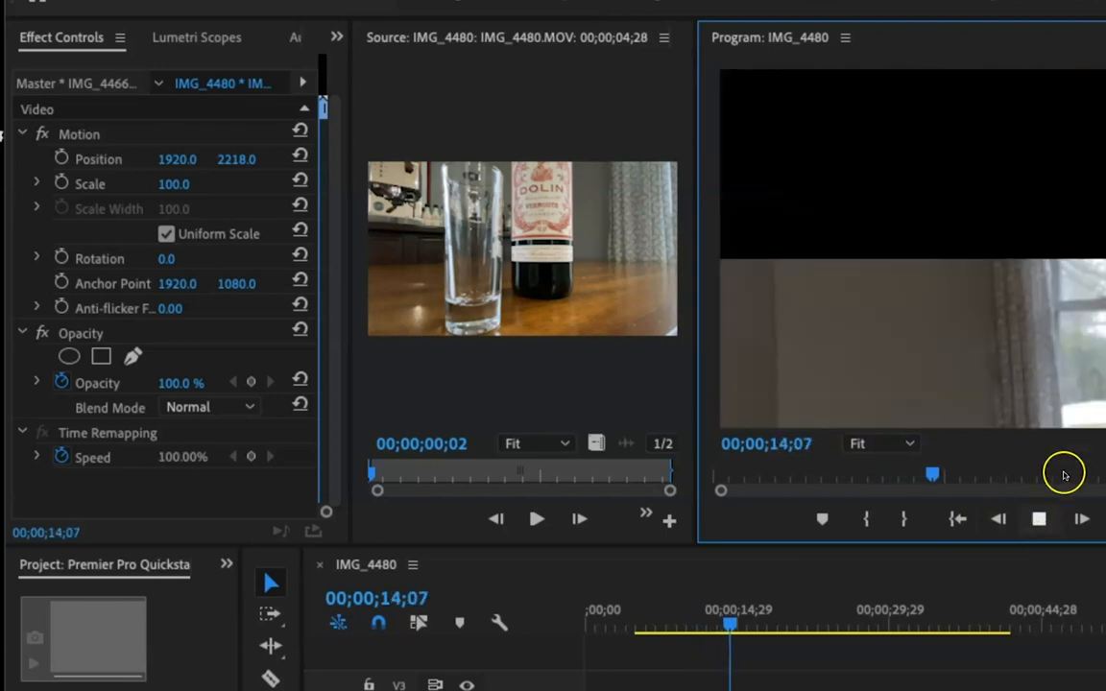
{"action": "left_click", "coordinate": [1038, 519]}
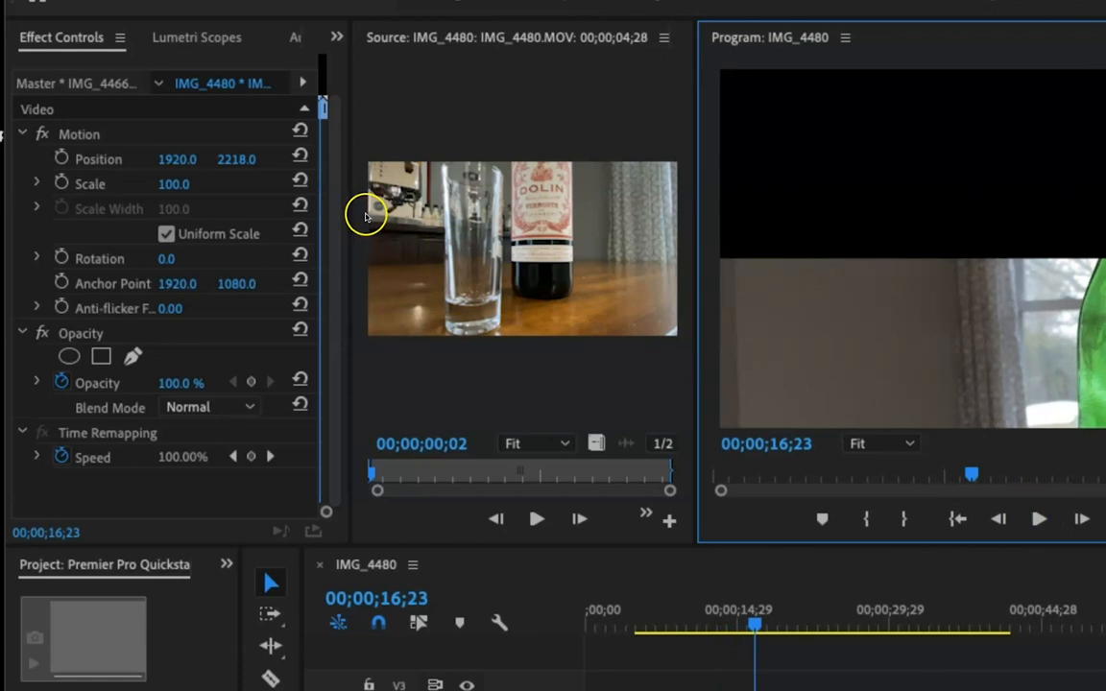
Set the position of the IMG_4466.MOV clip to 1842.0 horizontally and 1095.0 vertically
{"action": "left_click", "coordinate": [231, 161]}
{"action": "left_click_drag", "start_coordinate": [231, 160], "coordinate": [232, 161]}
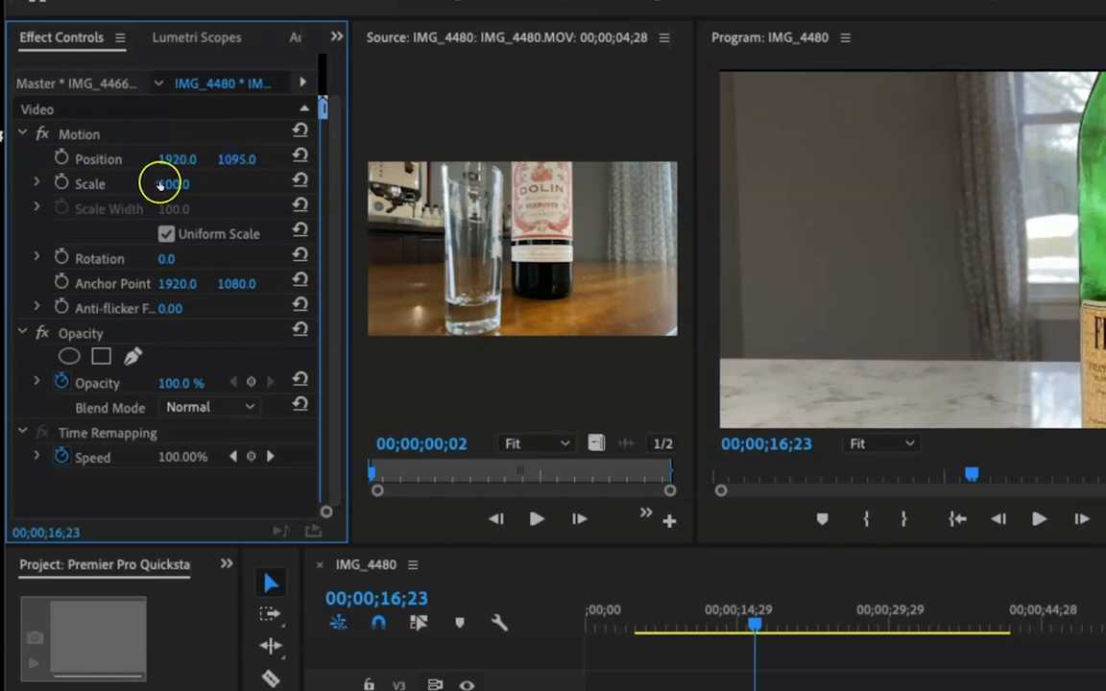
{"action": "left_click_drag", "start_coordinate": [168, 160], "coordinate": [172, 159]}
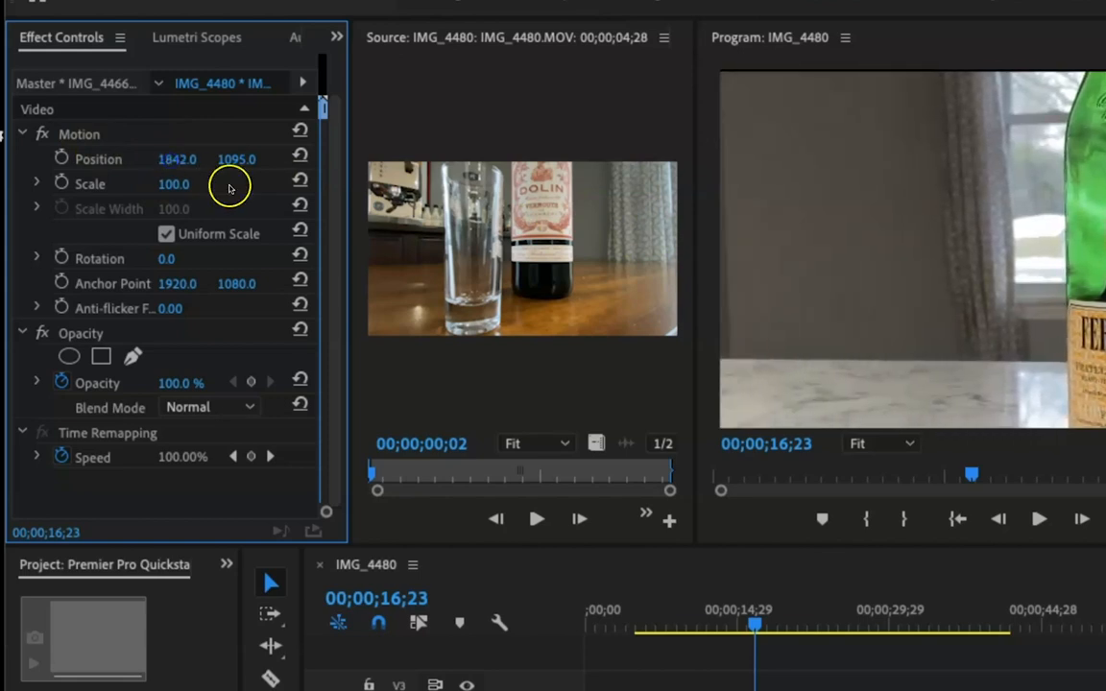
Scale the IMG_4466.MOV clip down to 40.0 and play the sequence from before the transition
{"action": "left_click", "coordinate": [177, 187]}
{"action": "left_click_drag", "start_coordinate": [178, 188], "coordinate": [179, 188]}
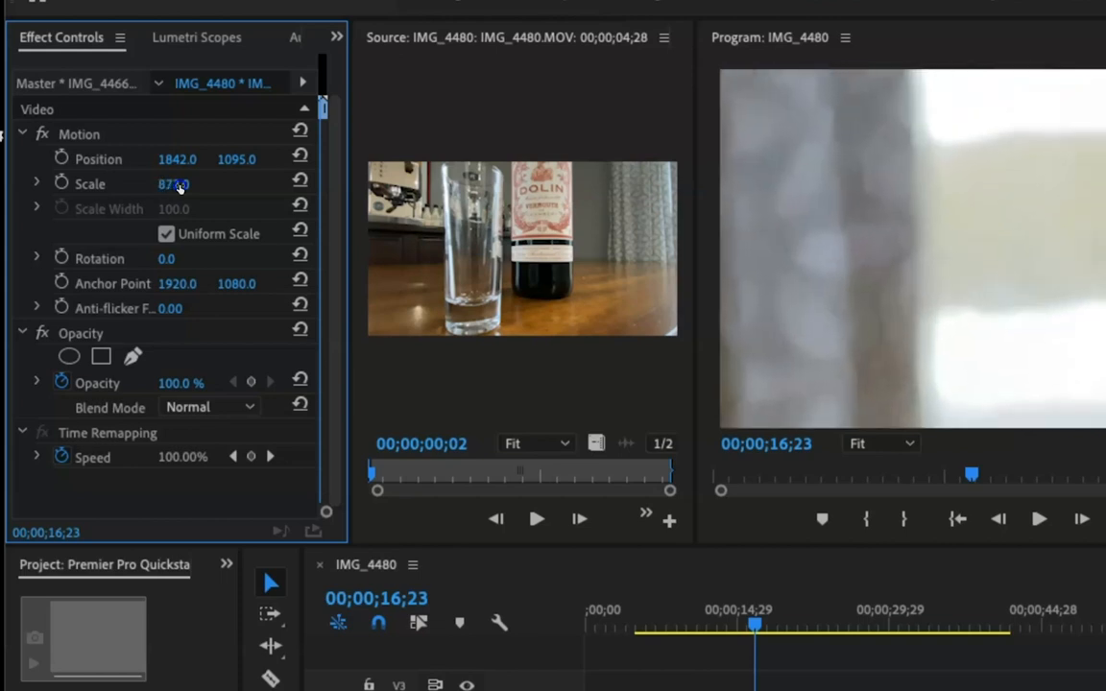
{"action": "left_click_drag", "start_coordinate": [179, 188], "coordinate": [178, 188]}
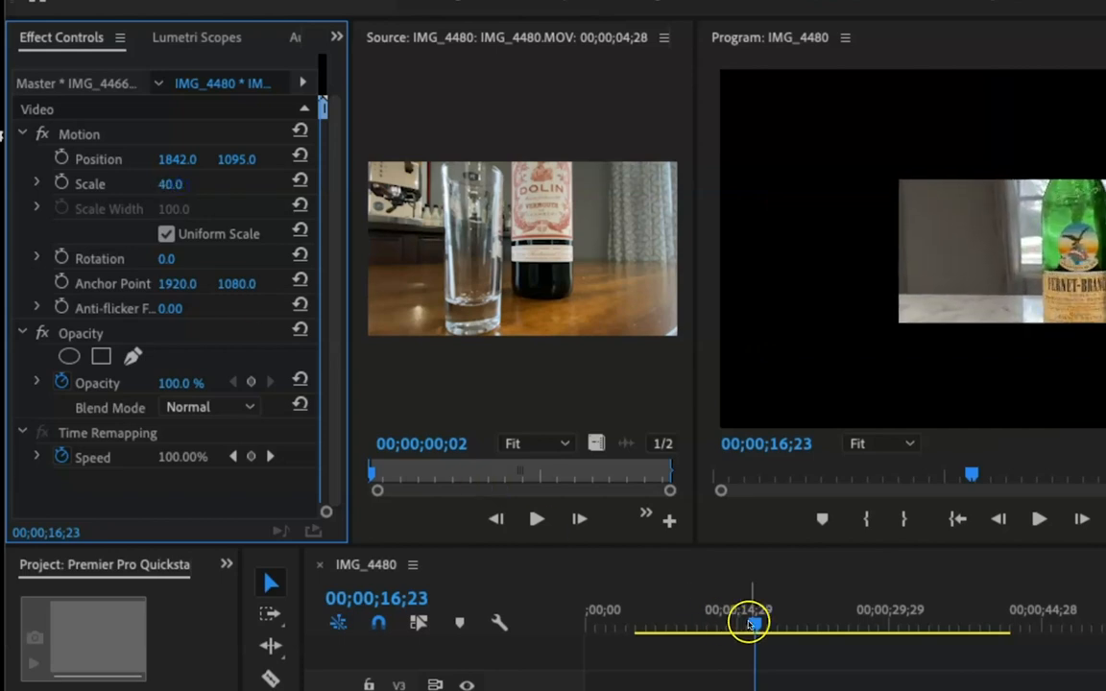
{"action": "left_click_drag", "start_coordinate": [758, 624], "coordinate": [700, 631]}
{"action": "key", "text": "space"}
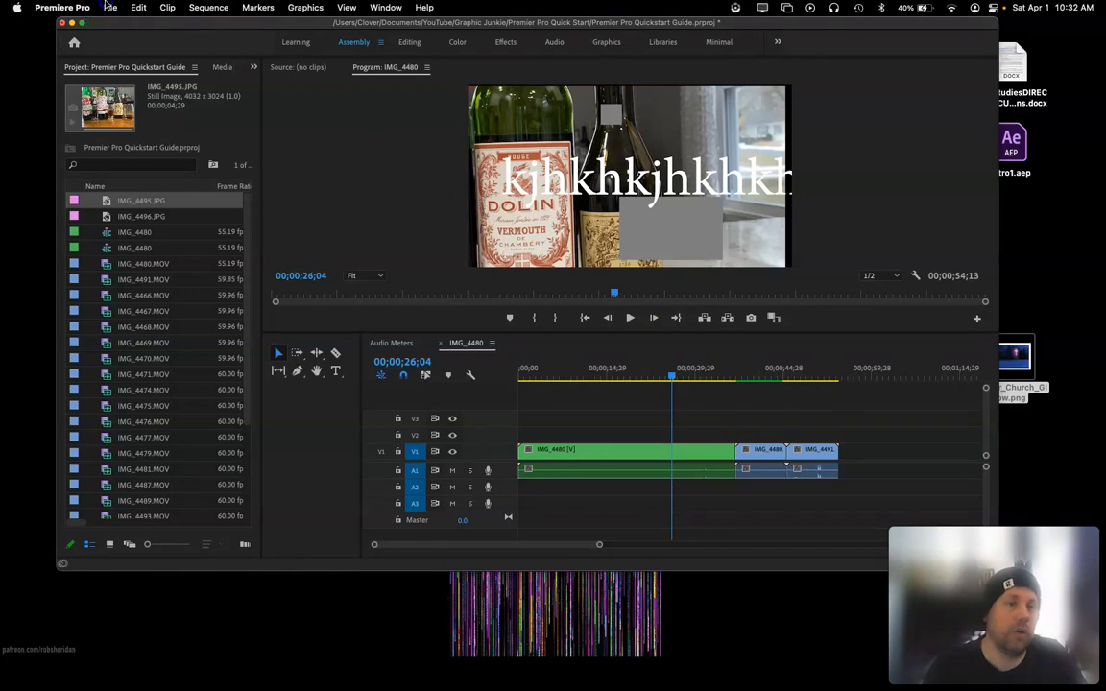
Open the media export settings for the IMG_4480 sequence
{"action": "left_click", "coordinate": [108, 7]}
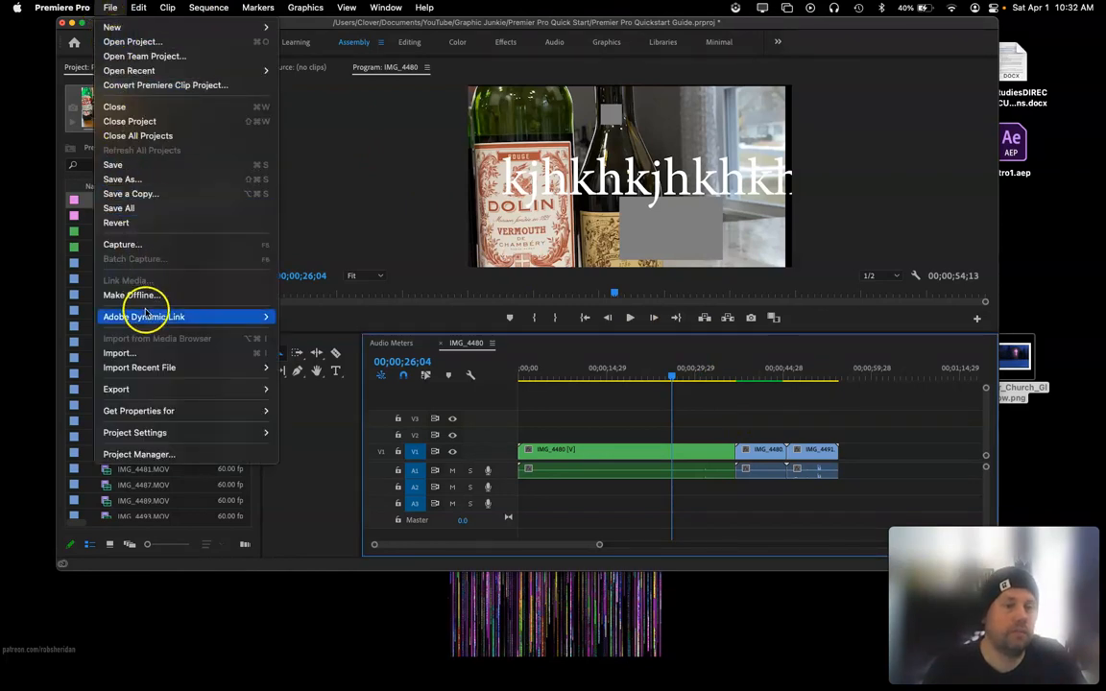
{"action": "mouse_move", "coordinate": [153, 388]}
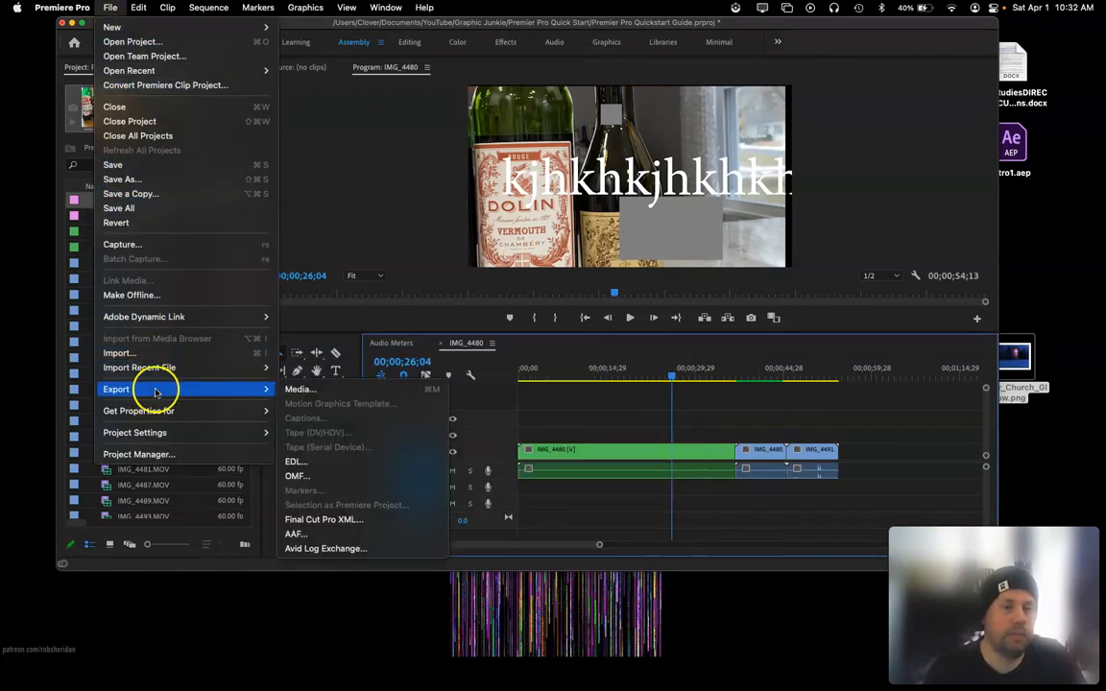
{"action": "left_click", "coordinate": [312, 390]}
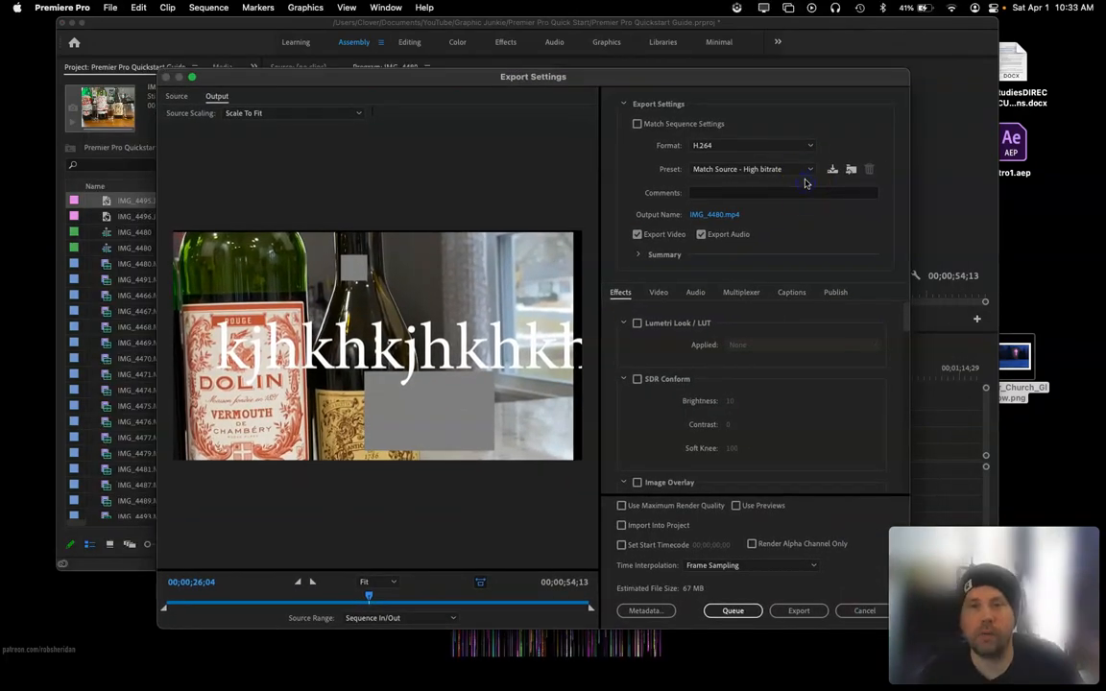
Export the IMG_4480 sequence as IMG_4480.mp4 in H.264 format with the YouTube 1080p Full HD preset
{"action": "left_click", "coordinate": [811, 147]}
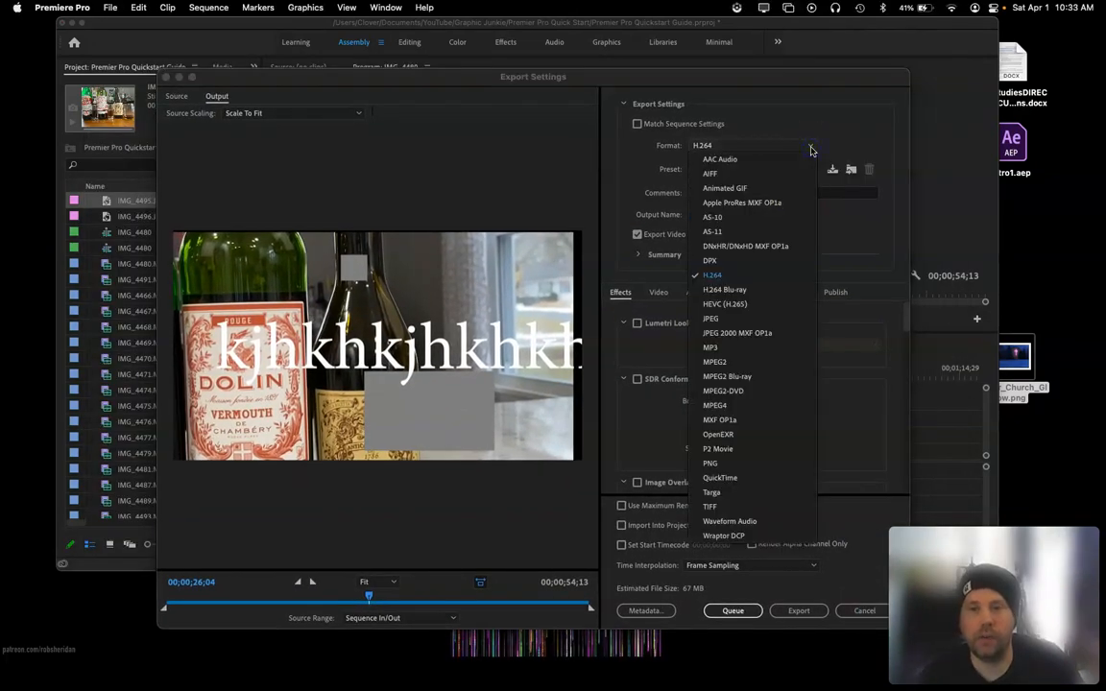
{"action": "left_click", "coordinate": [754, 170]}
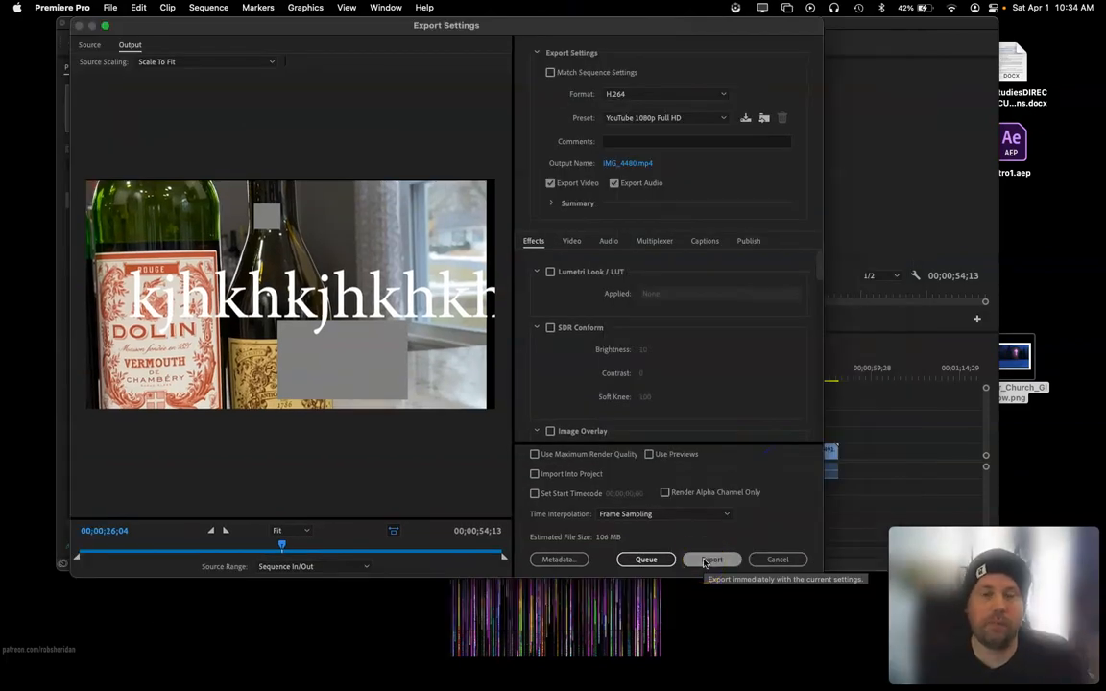
{"action": "left_click", "coordinate": [711, 560]}
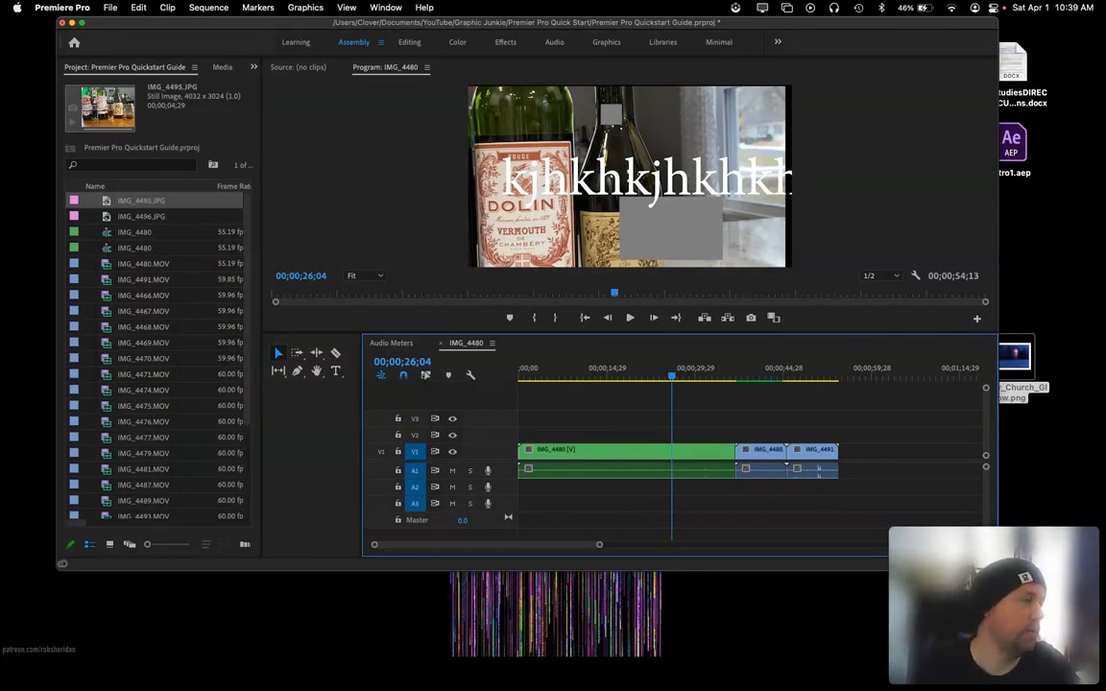
Switch to Finder and look for the exported video in the Premier Pro Quick Start folder and the YouTube subfolders Graphic Junkie and Drink Junkie
{"action": "key", "text": "super+Tab"}
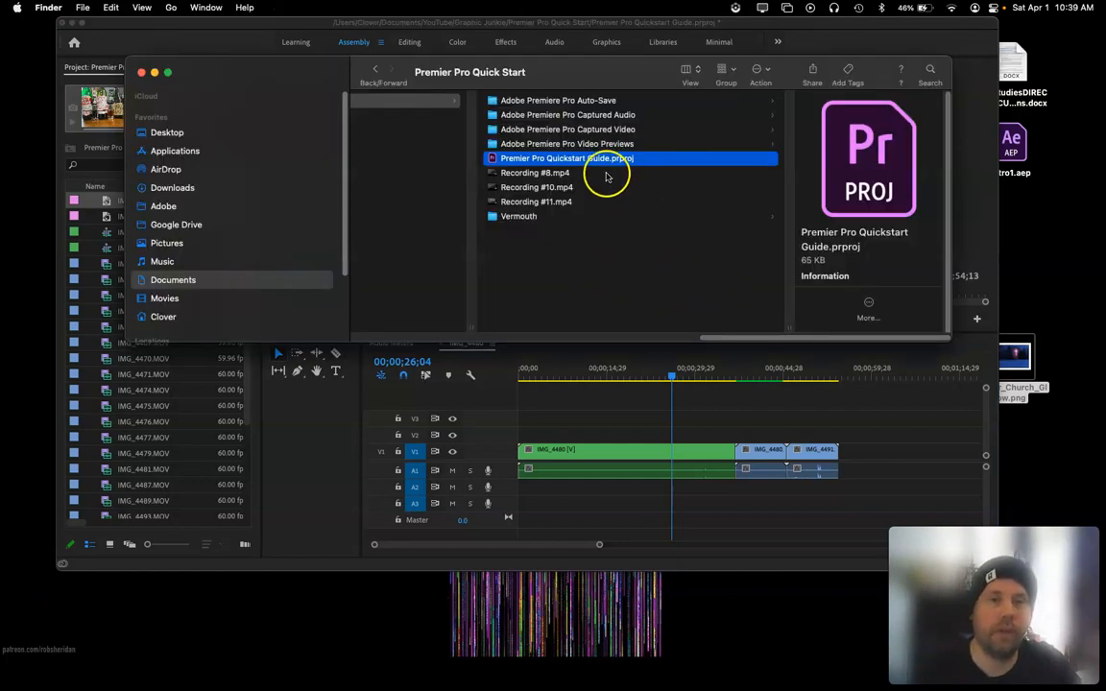
{"action": "left_click", "coordinate": [622, 222]}
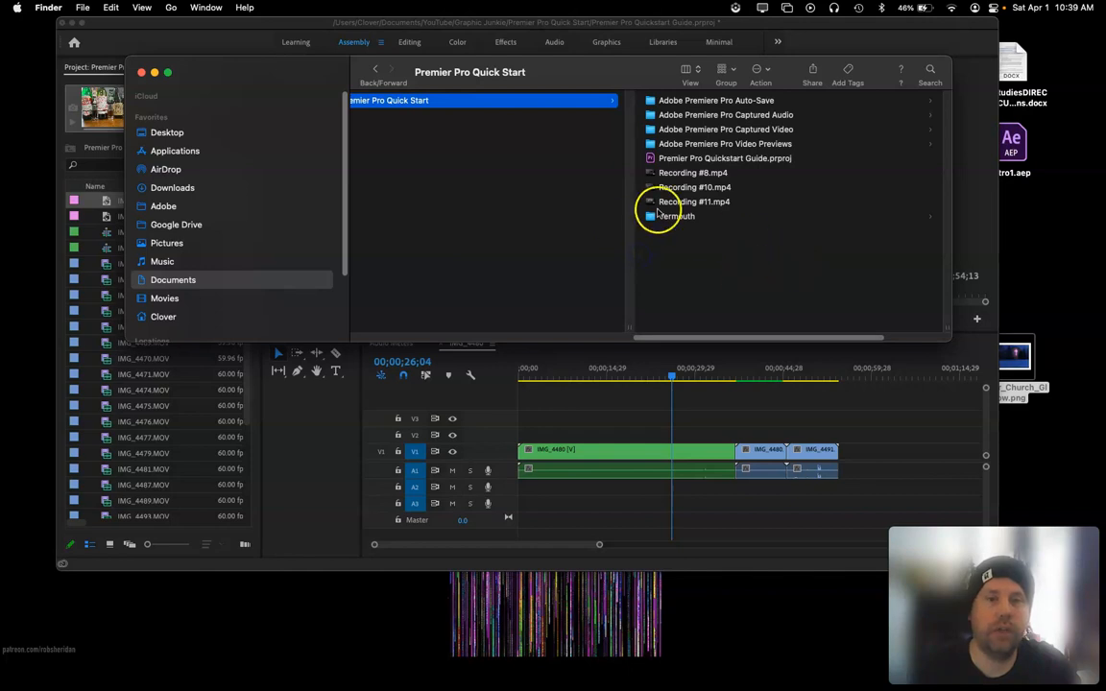
{"action": "left_click_drag", "start_coordinate": [671, 334], "coordinate": [505, 331]}
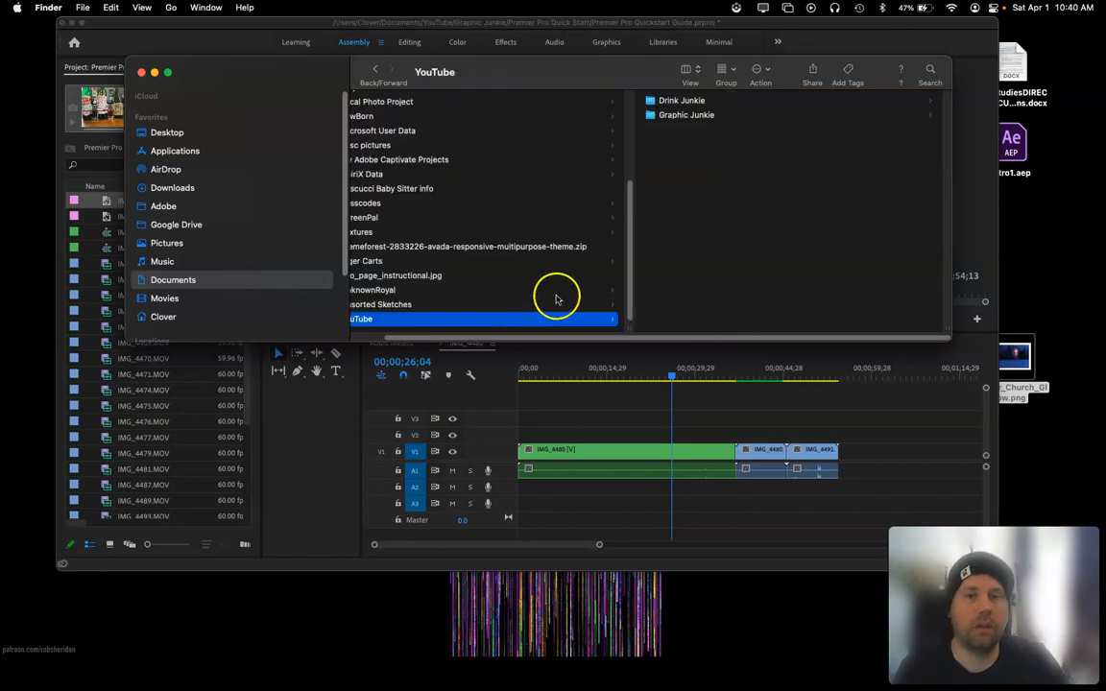
{"action": "left_click", "coordinate": [686, 114]}
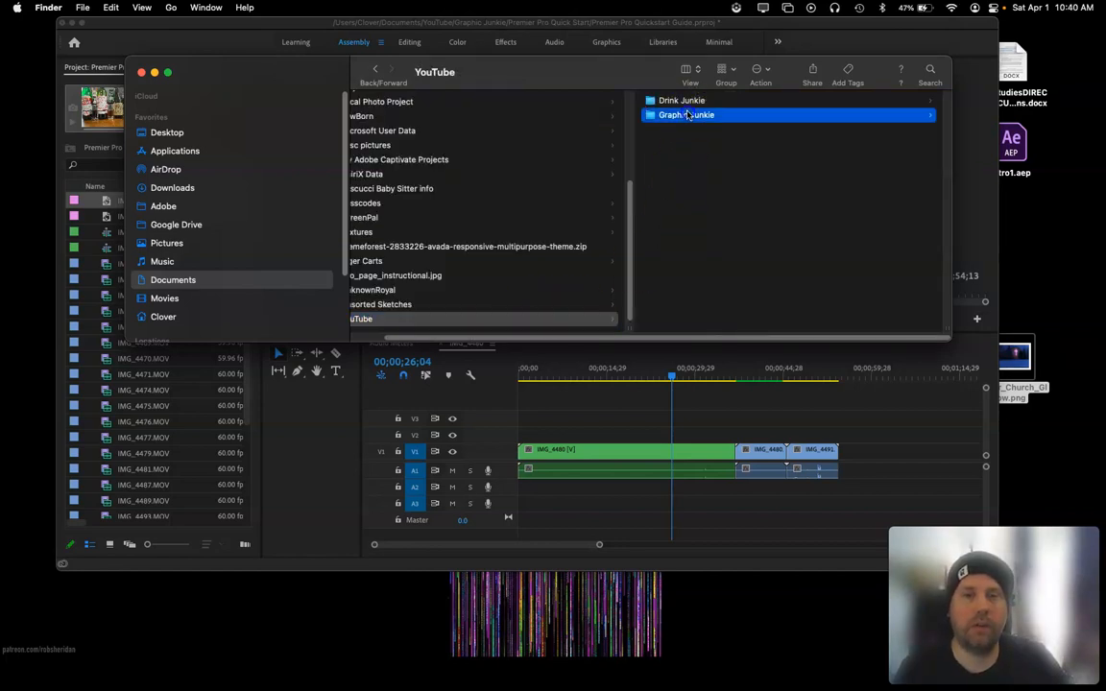
{"action": "left_click", "coordinate": [686, 102]}
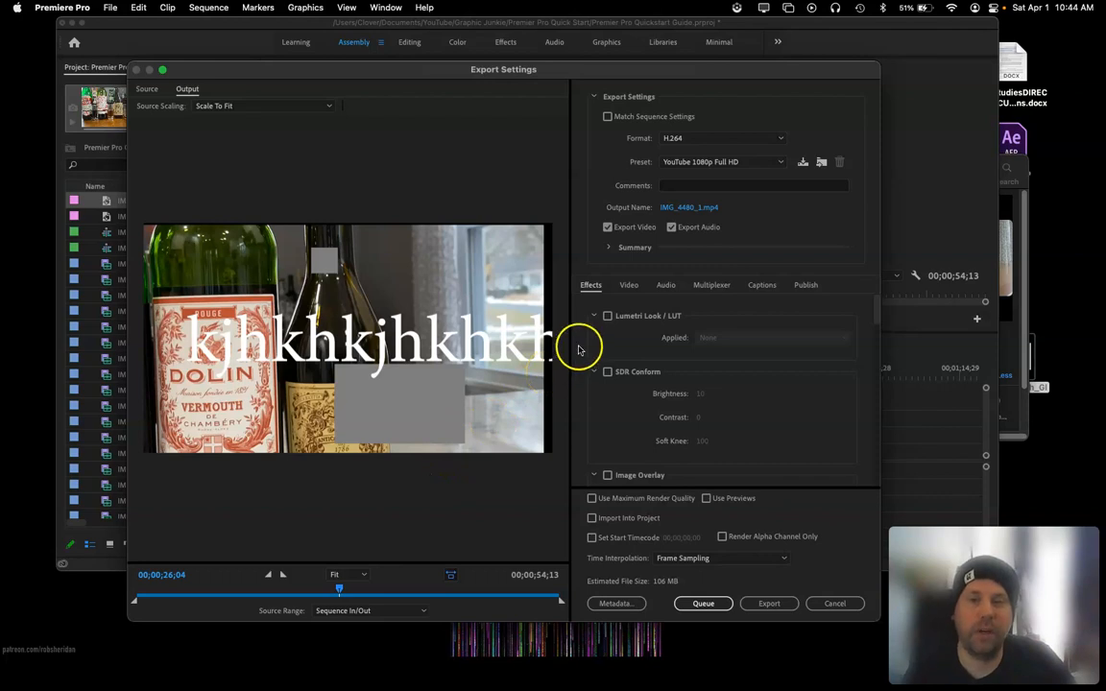
Check the output path in the export summary and select the exported IMG_4480.mp4 in Finder's Cold Brew Black and Latte folder
{"action": "left_click", "coordinate": [608, 249]}
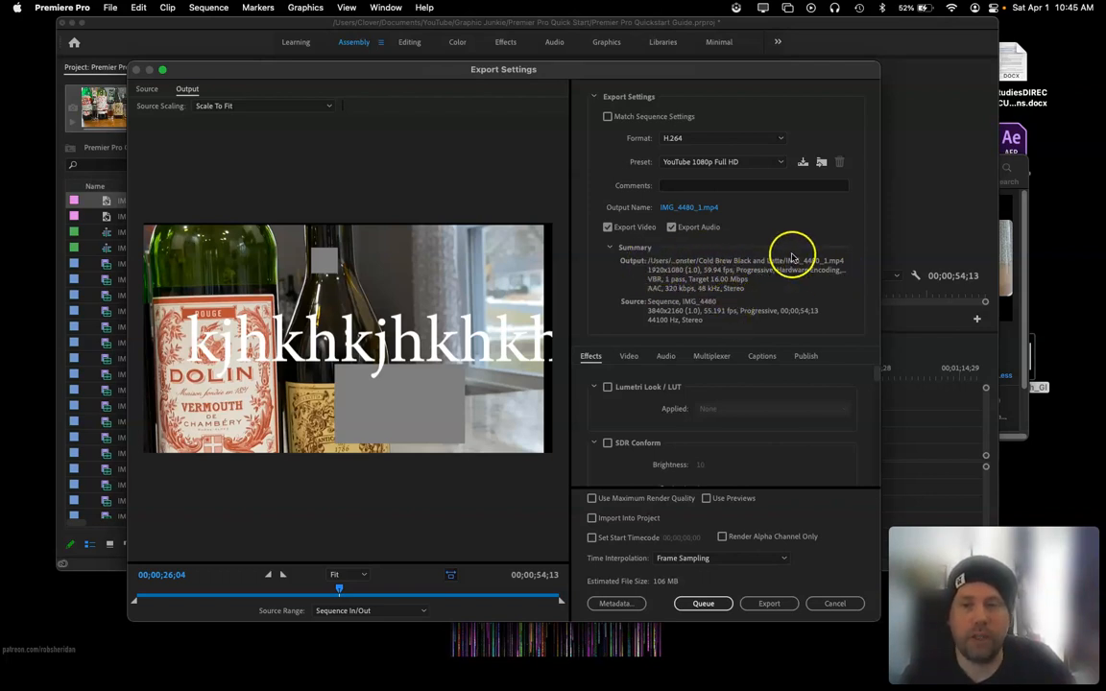
{"action": "left_click", "coordinate": [1024, 176]}
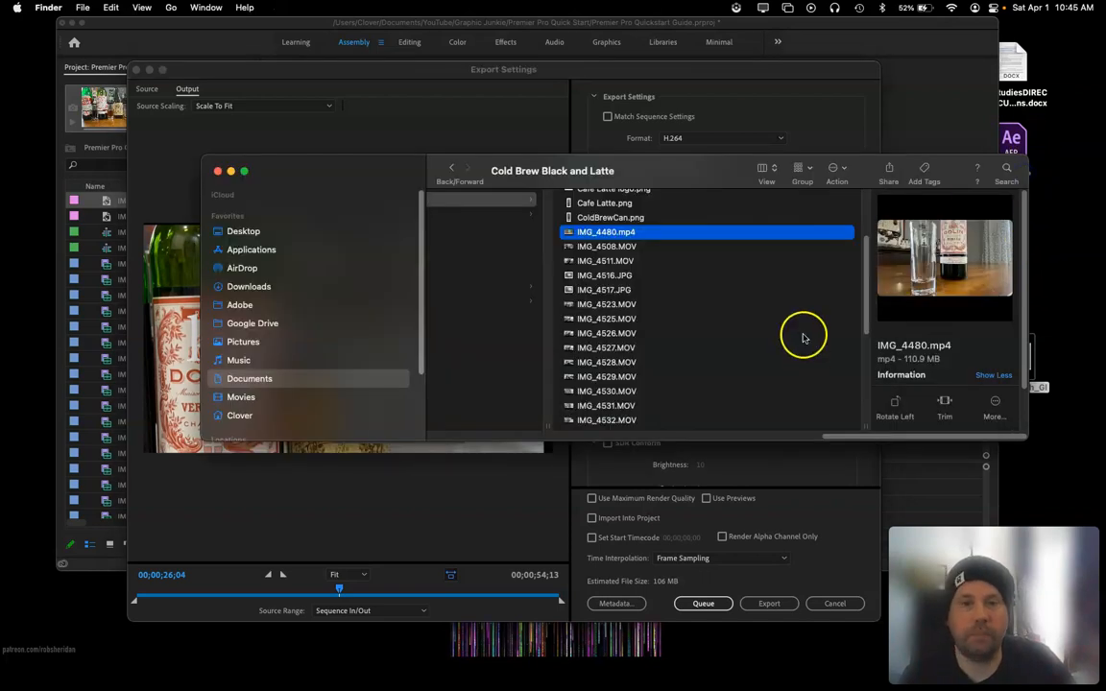
{"action": "left_click", "coordinate": [639, 246]}
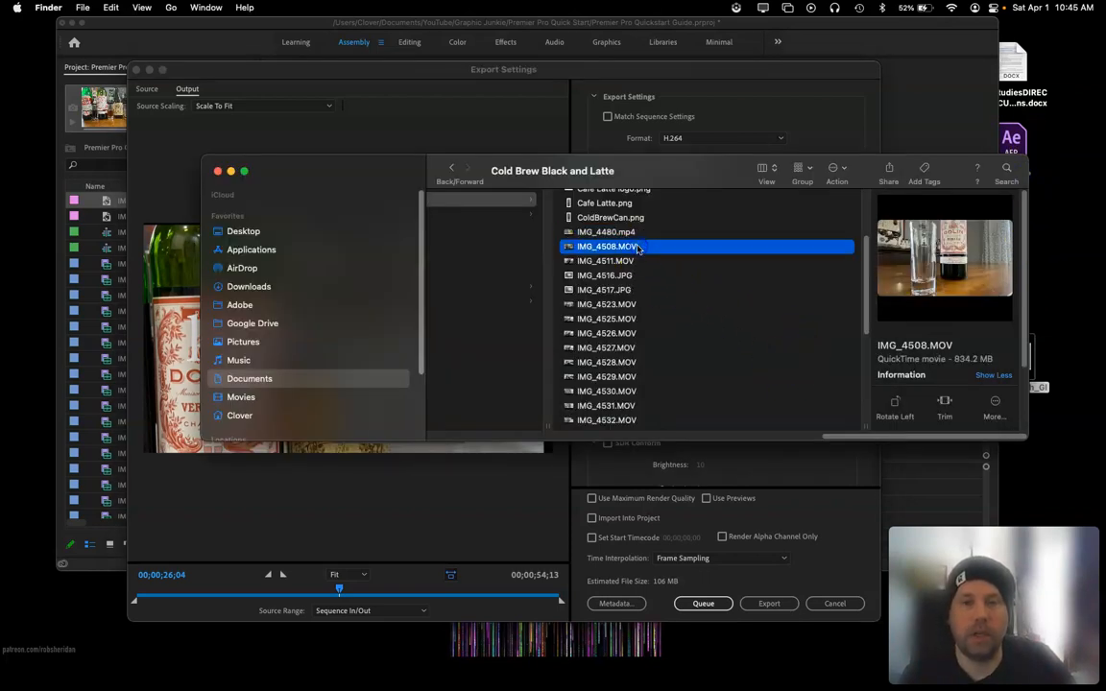
{"action": "left_click", "coordinate": [636, 262]}
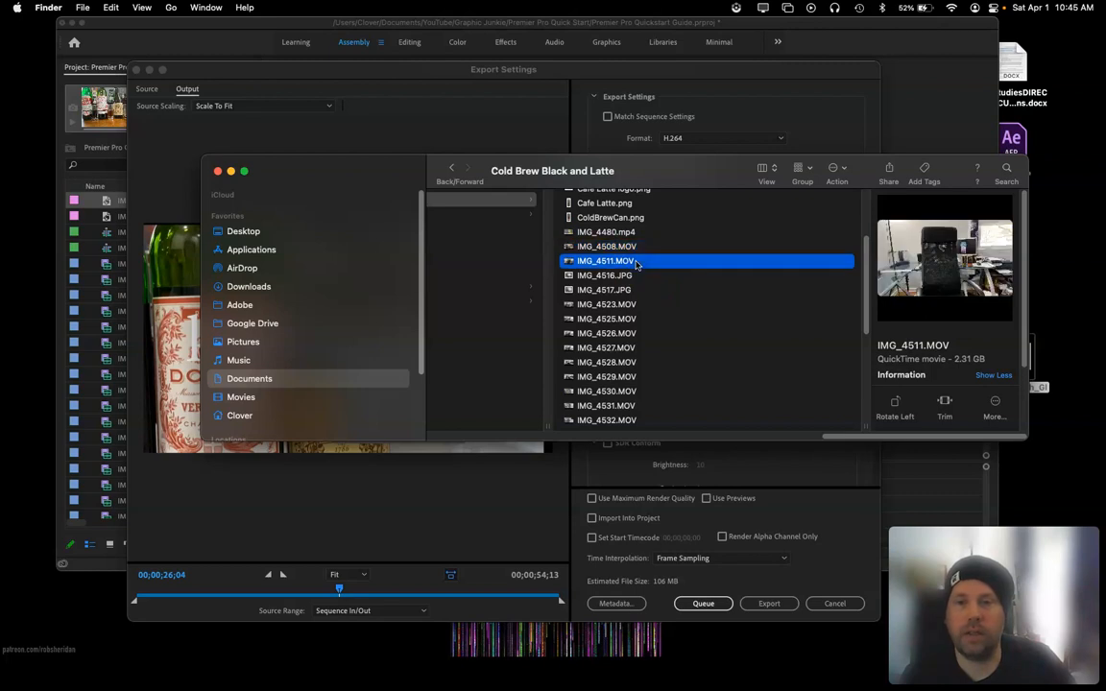
{"action": "left_click", "coordinate": [636, 233]}
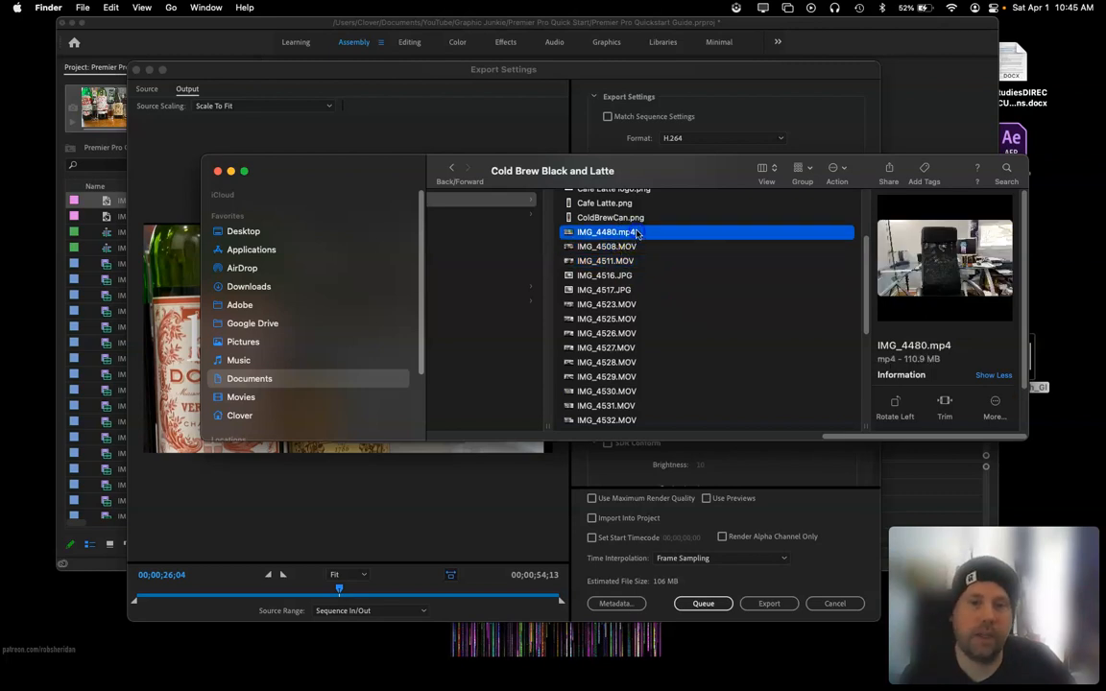